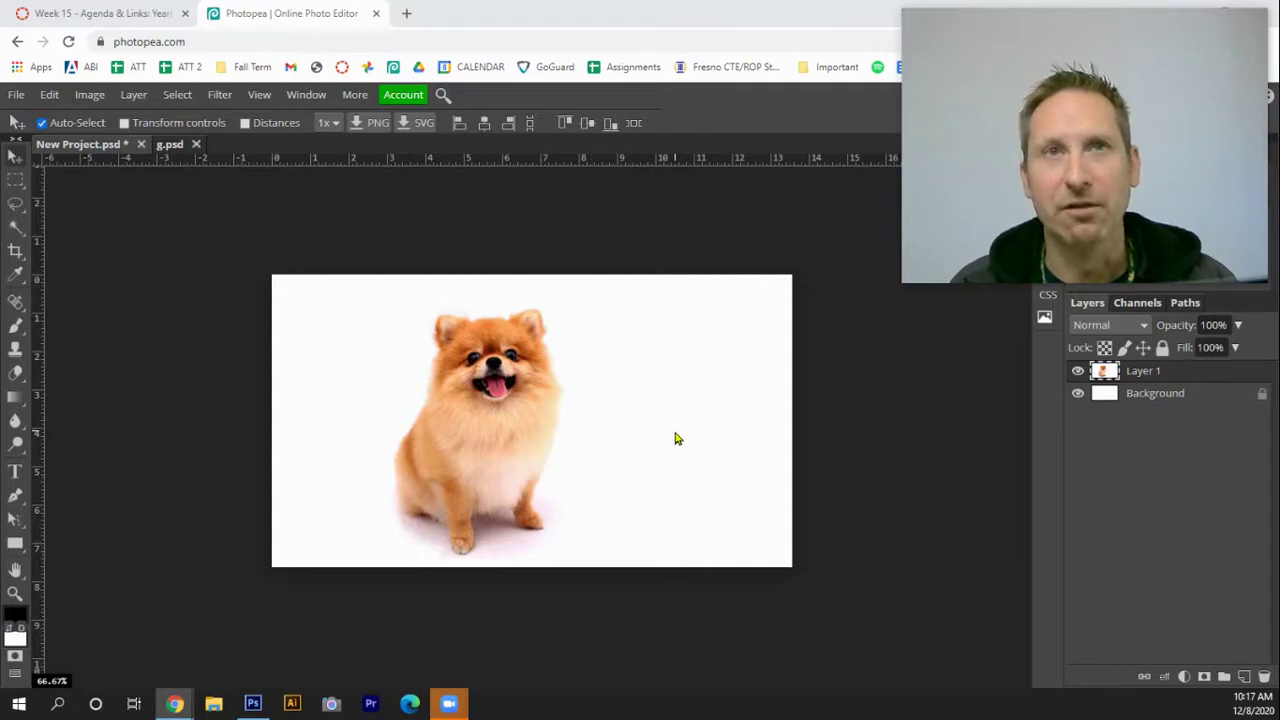
Resize the canvas to 12 in tall with a bottom-centre anchor, adding space above the dog.
left_click(90, 96)
left_click(130, 255)
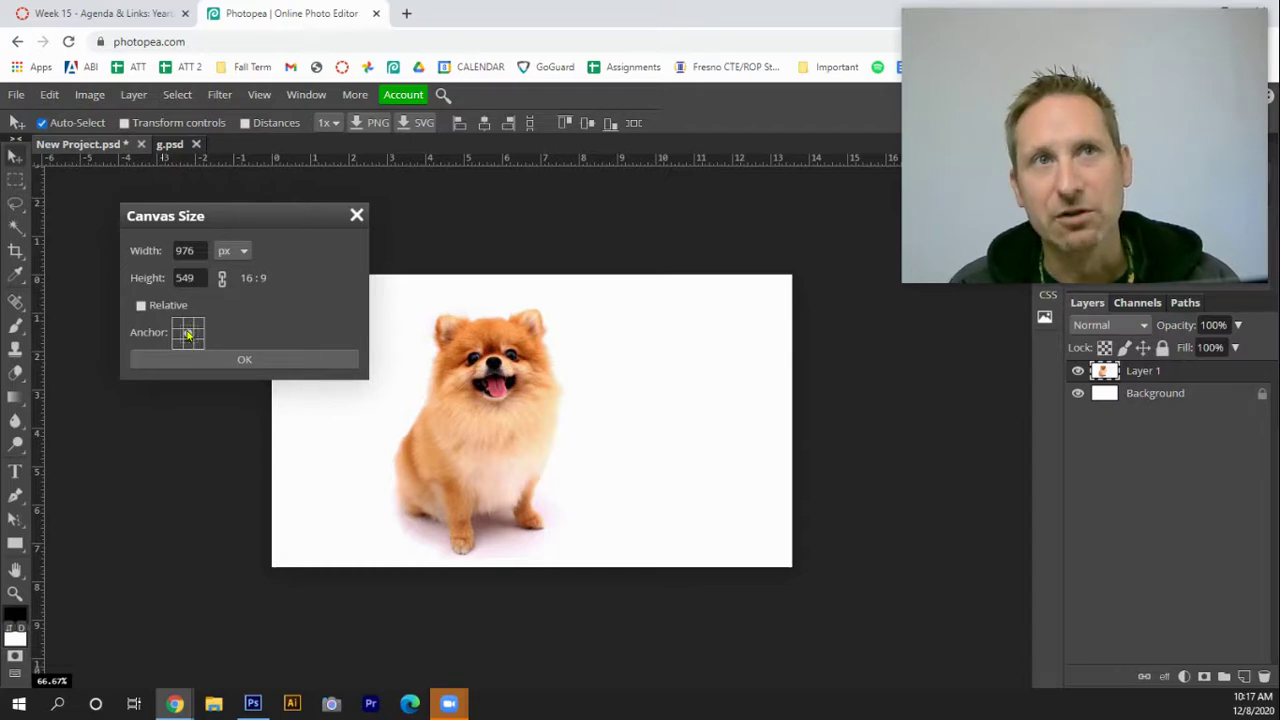
left_click(240, 252)
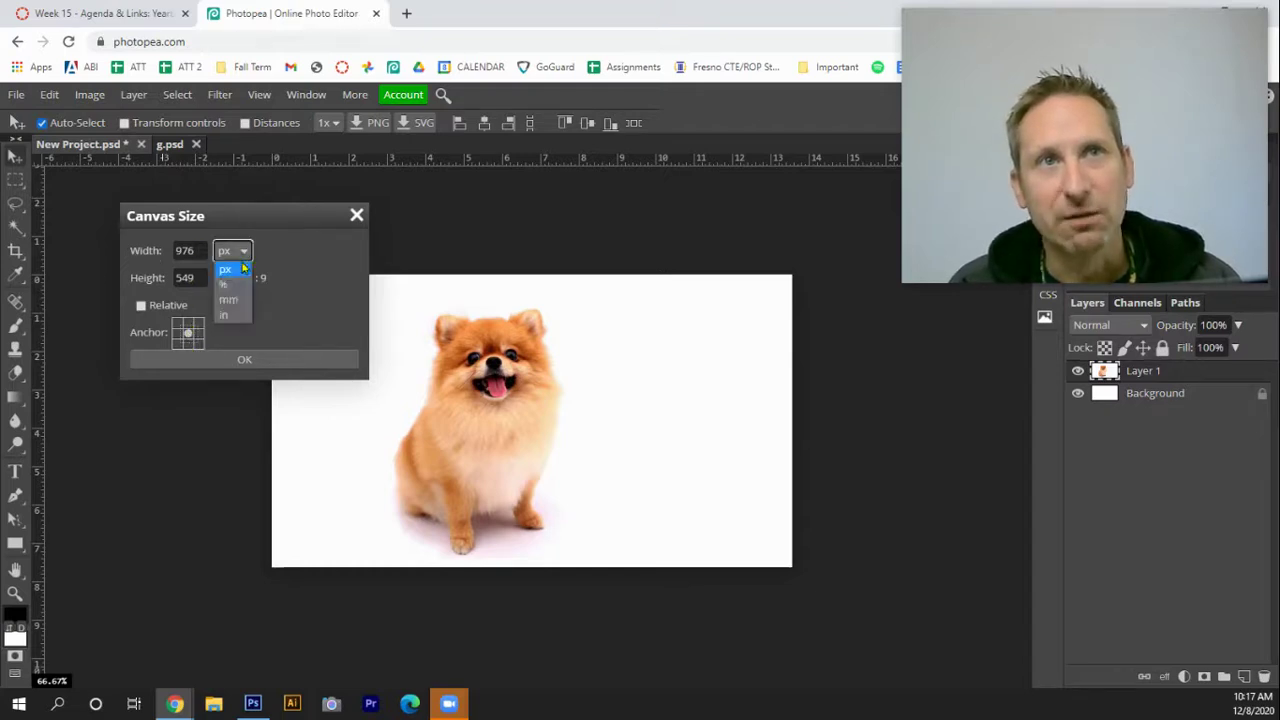
left_click(235, 316)
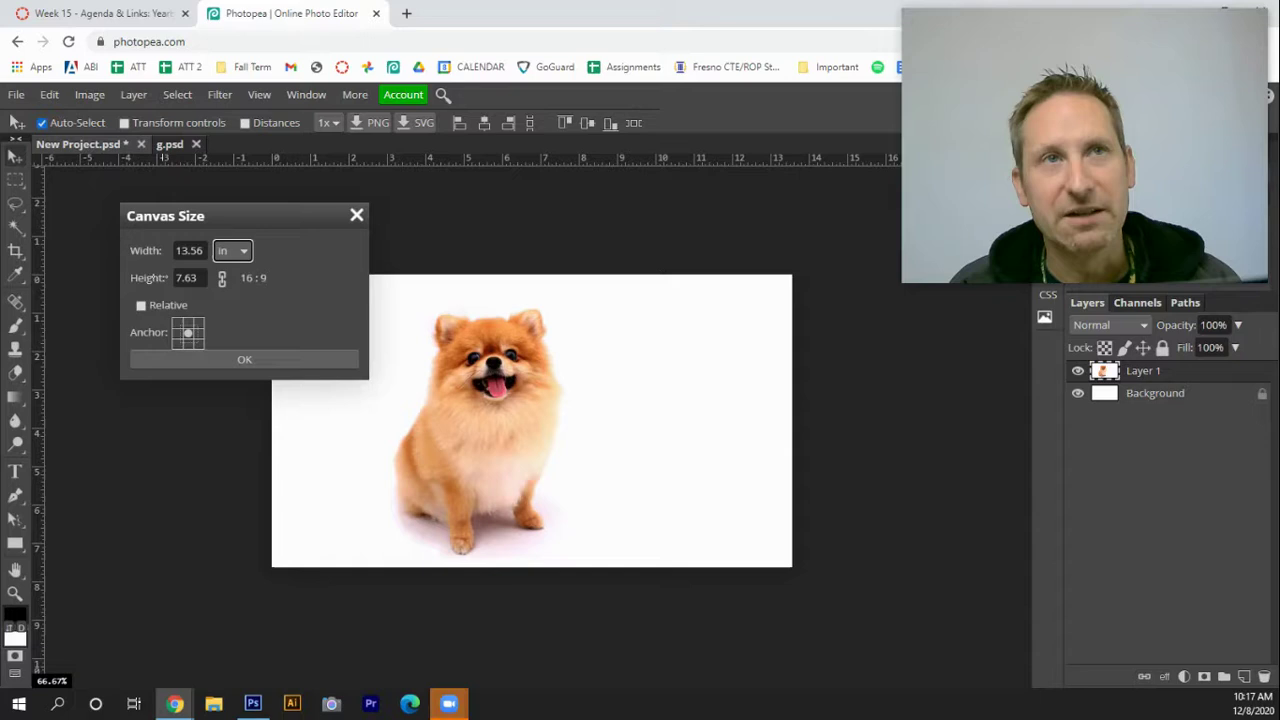
key("Tab")
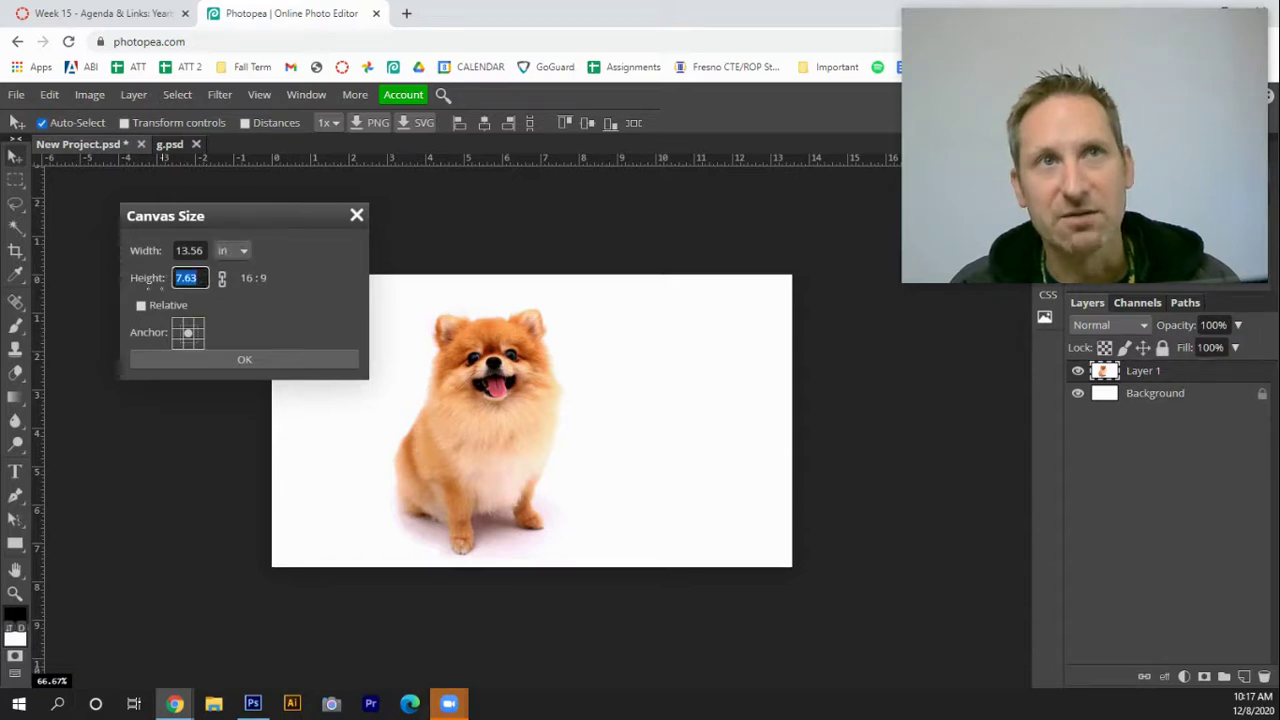
type("12")
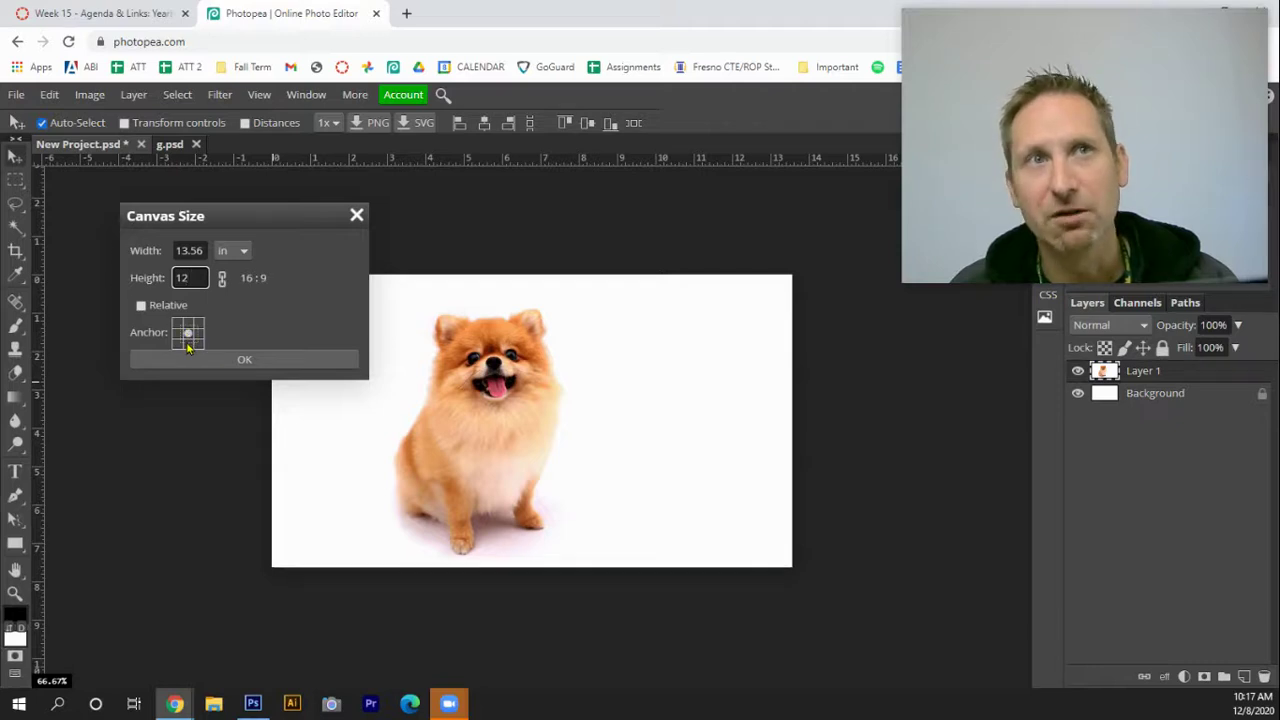
left_click(188, 344)
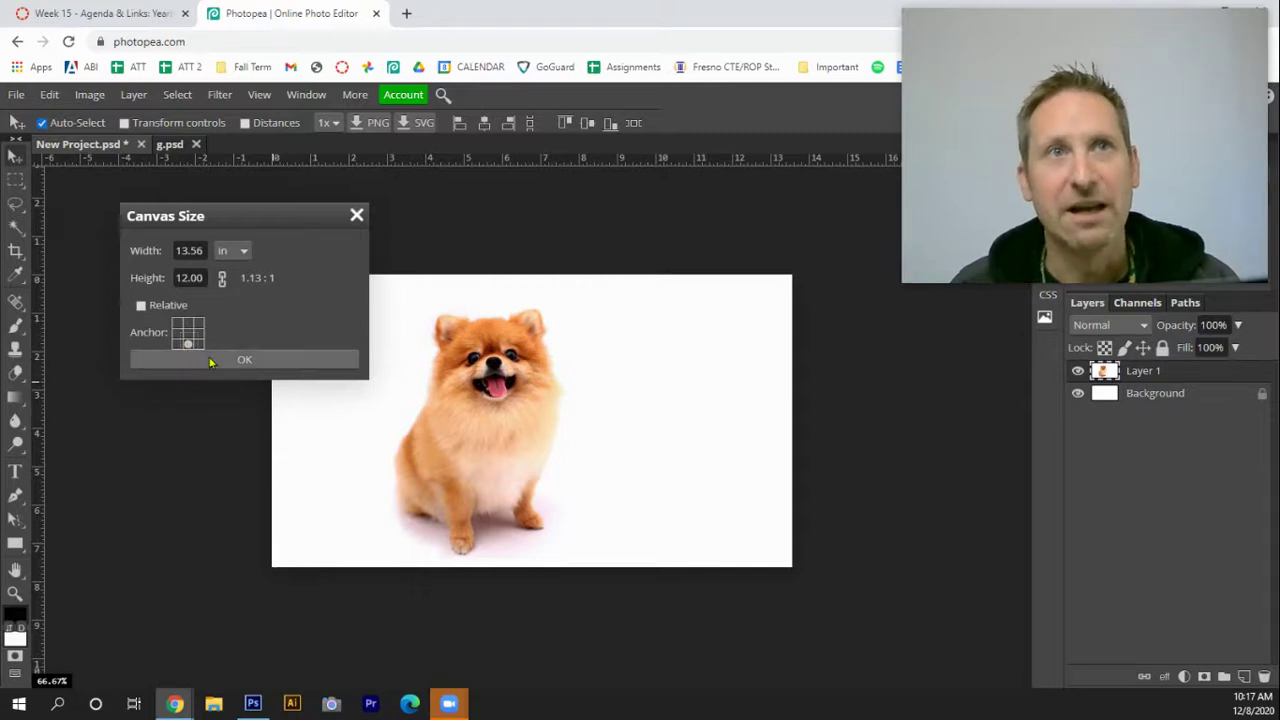
left_click(212, 360)
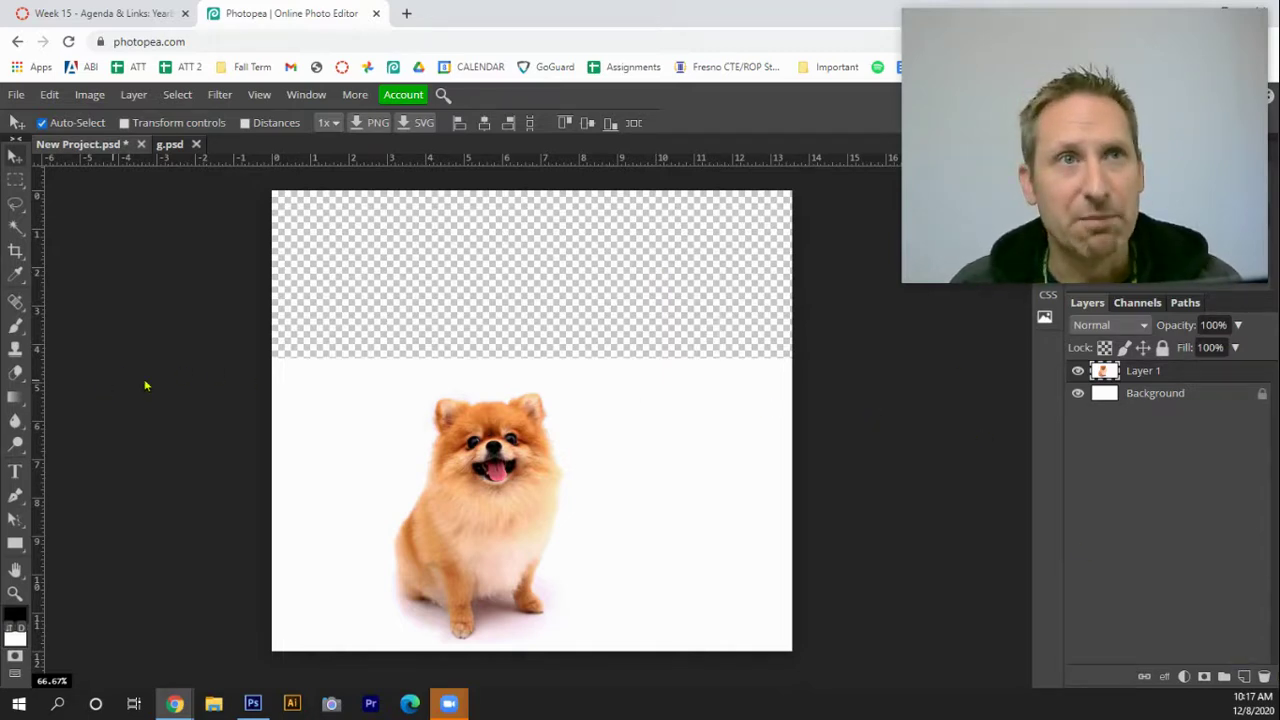
Fill the transparent top area with white using the Paint Bucket.
key("g")
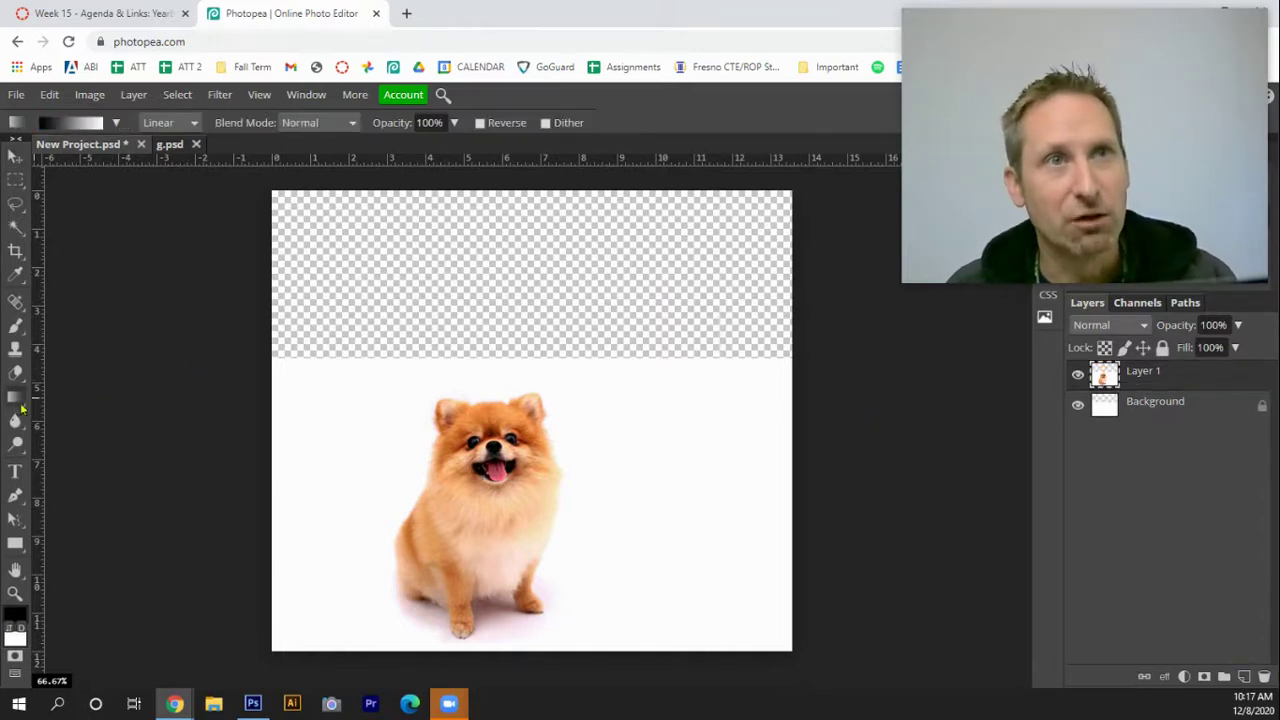
key("shift+g")
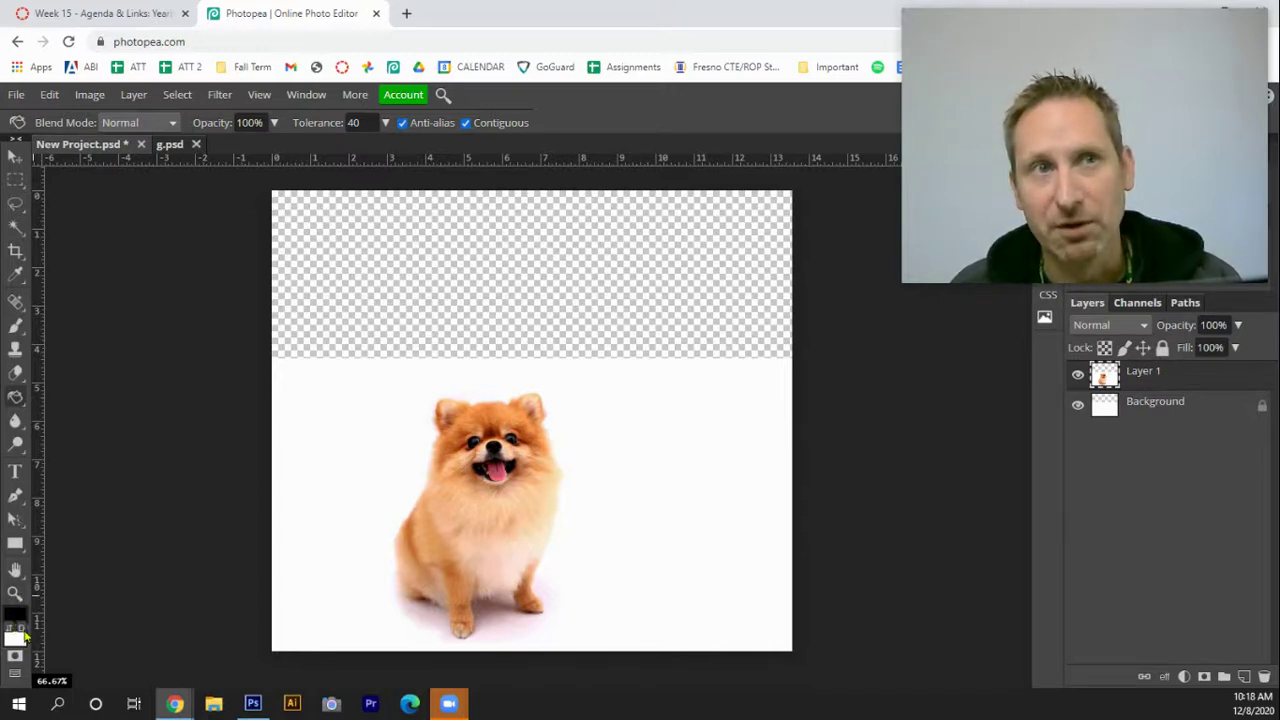
key("x")
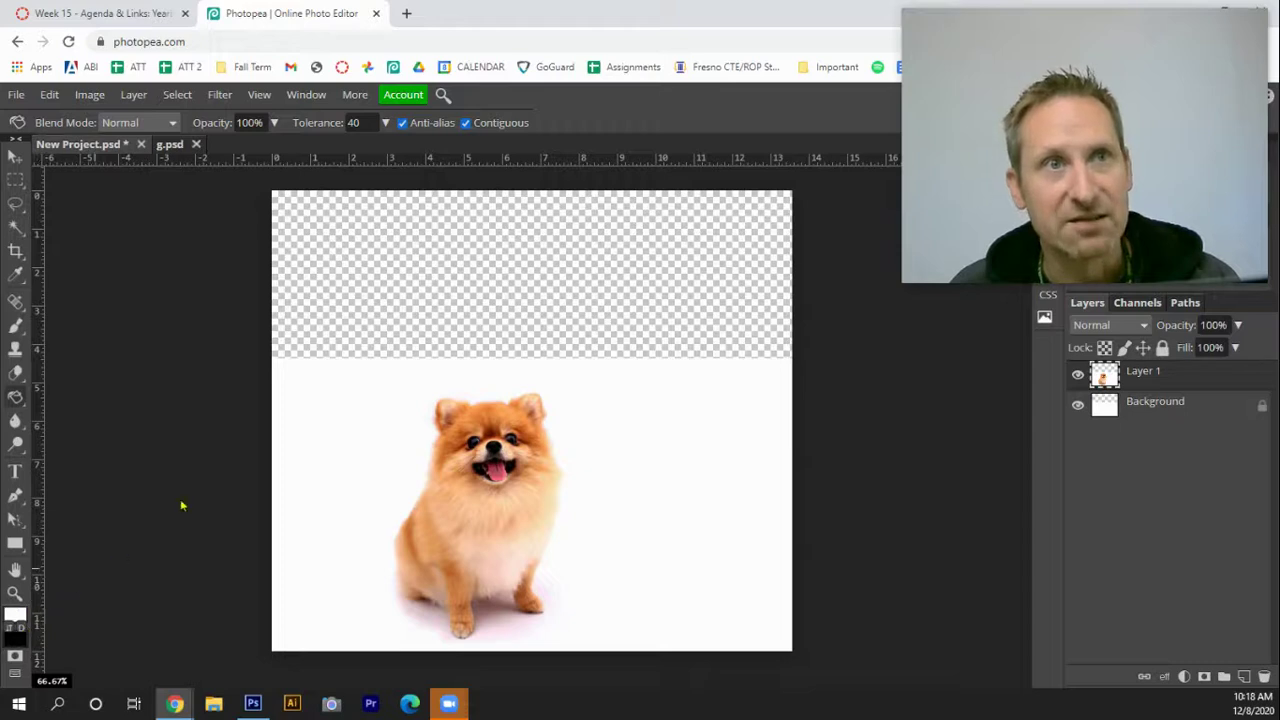
left_click(502, 298)
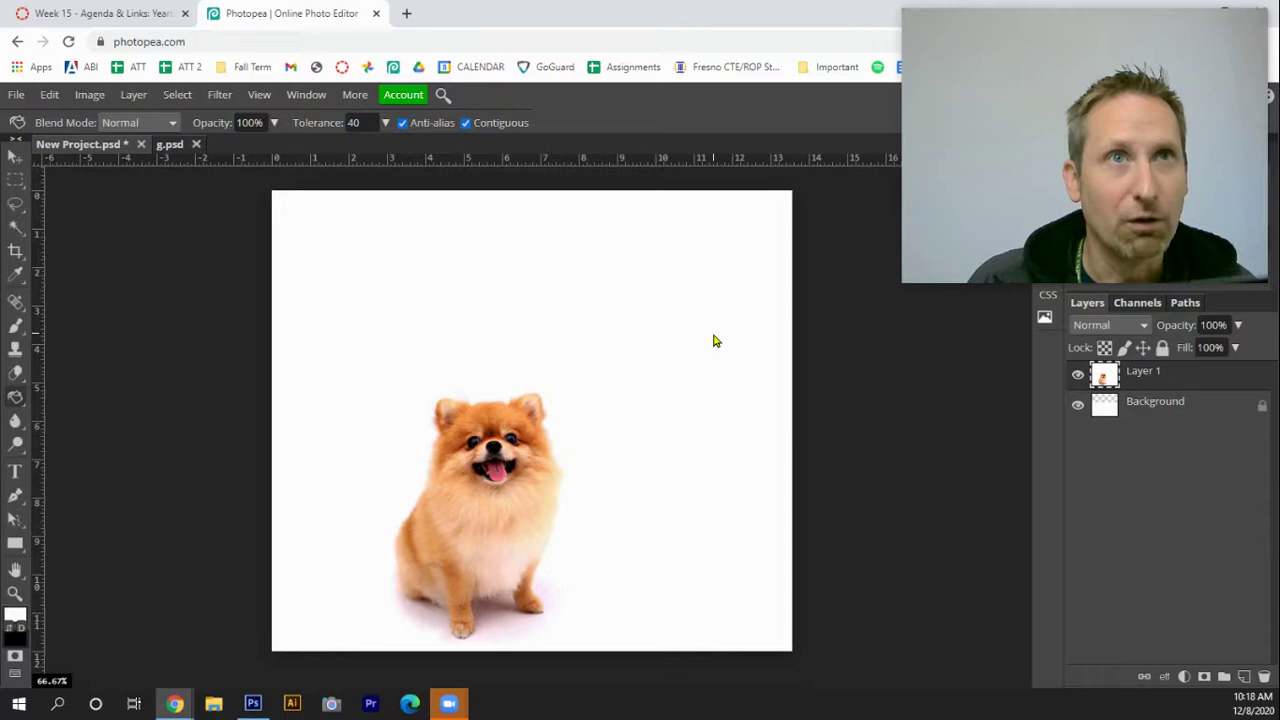
Paste the wolf silhouette from g.psd as a new layer and move it beside the dog.
left_click(172, 146)
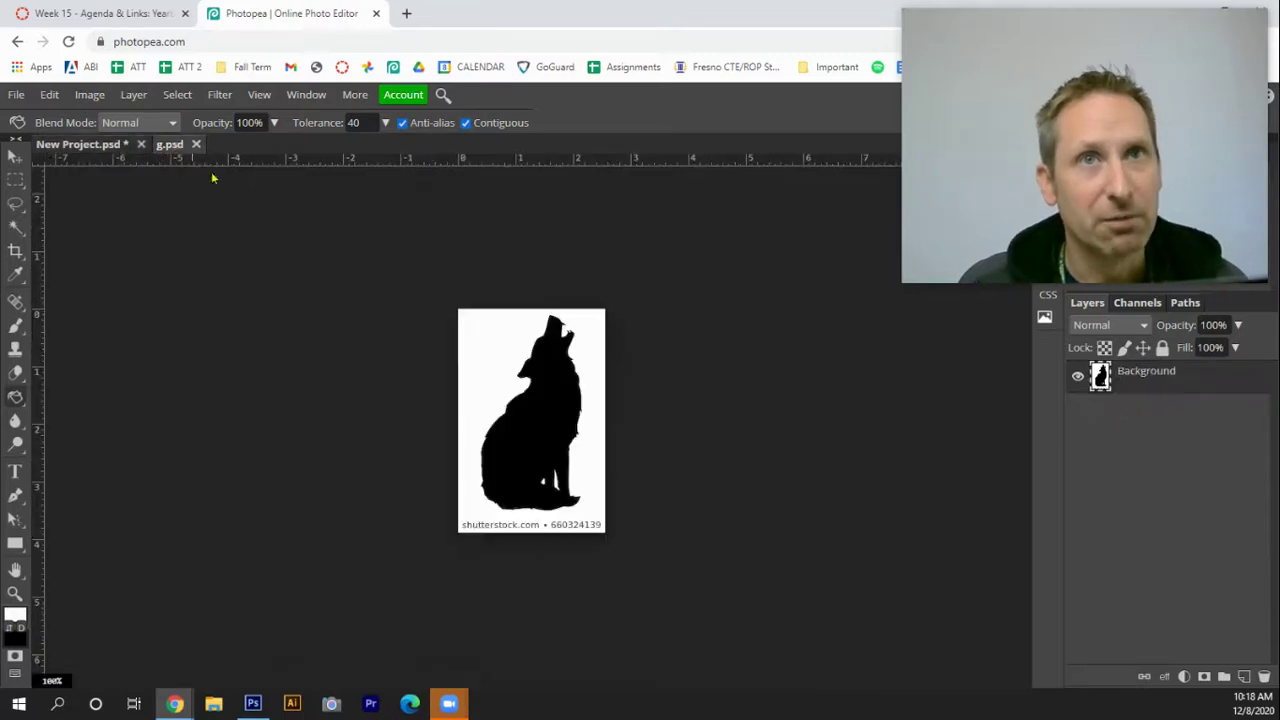
key("ctrl+a")
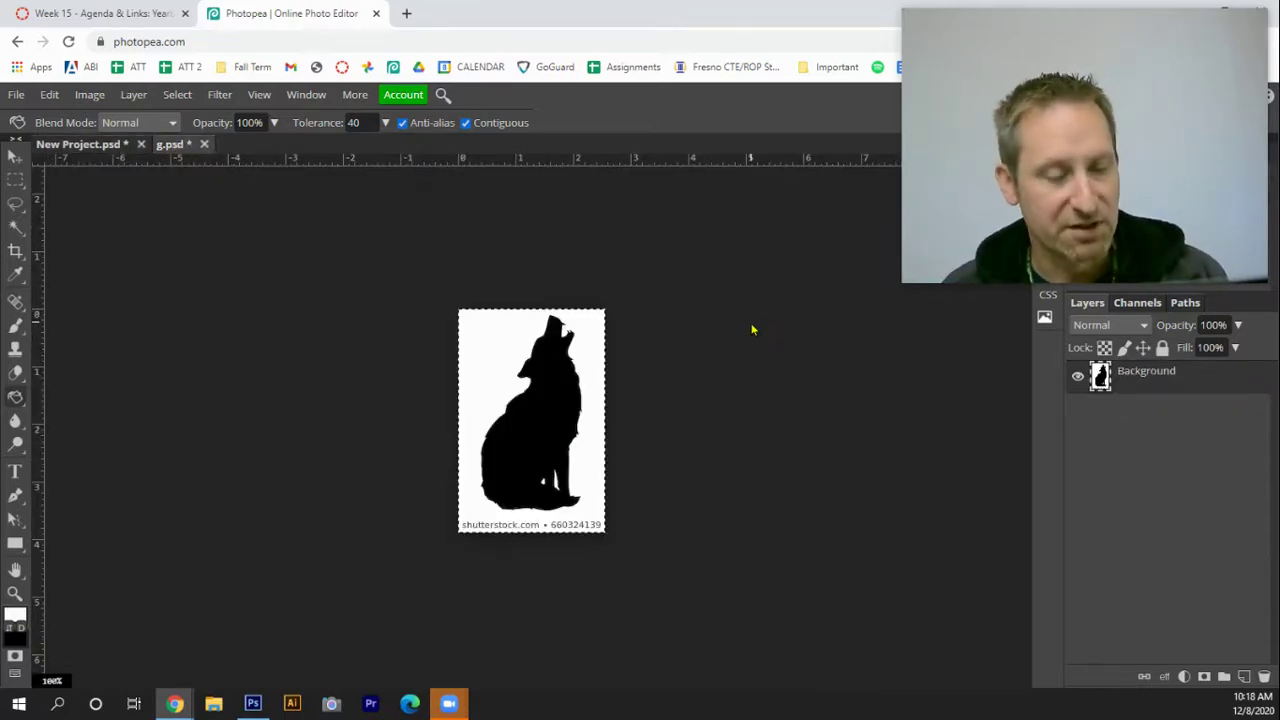
left_click(100, 145)
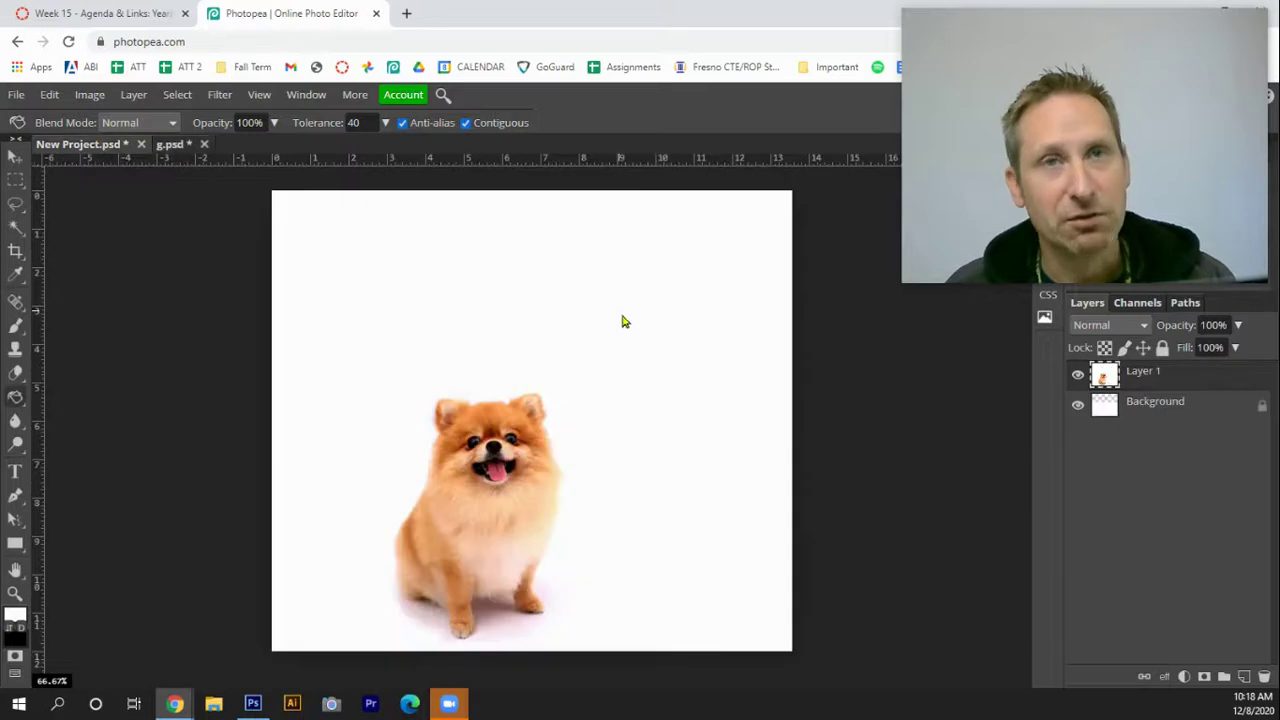
key("ctrl+v")
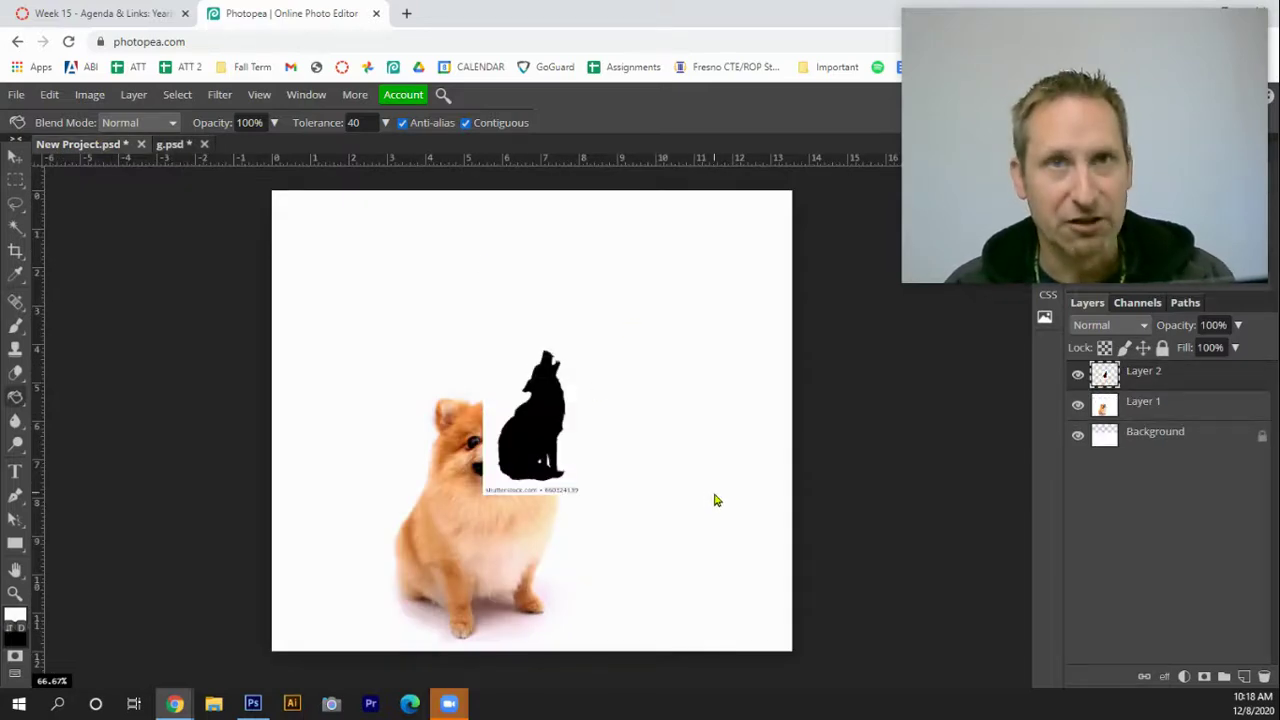
key("v")
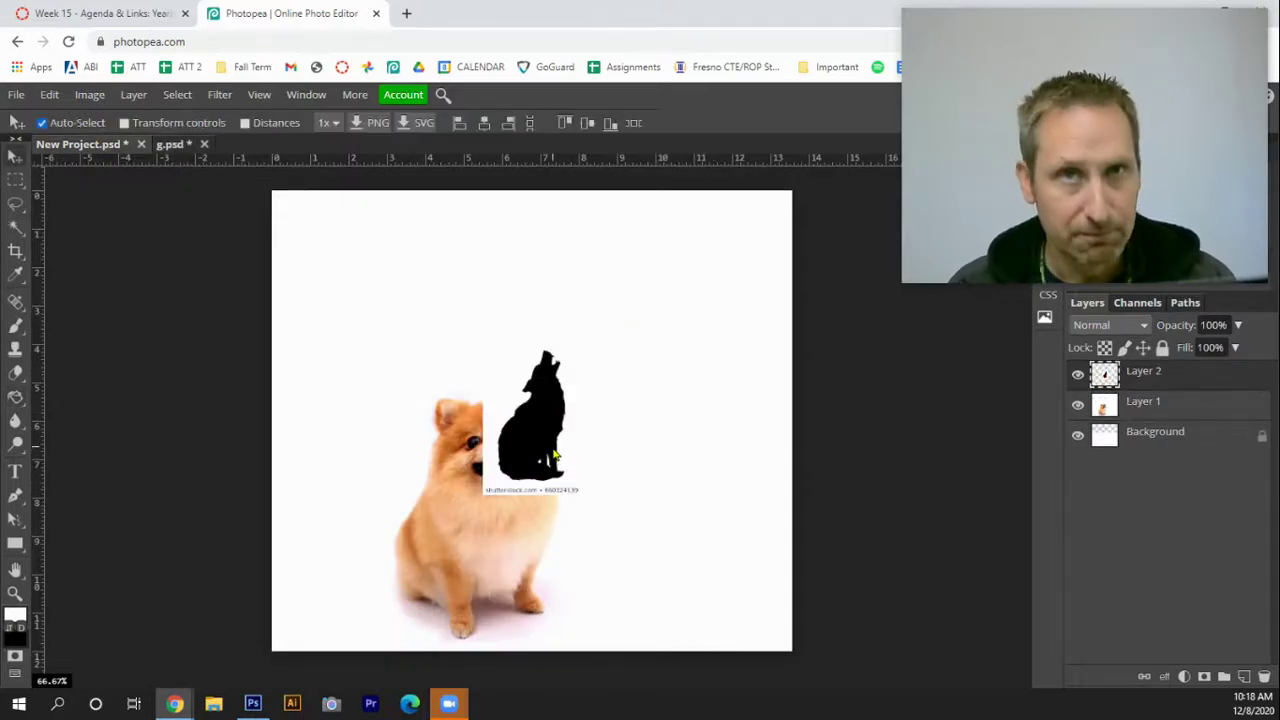
left_click_drag(553, 458, 678, 411)
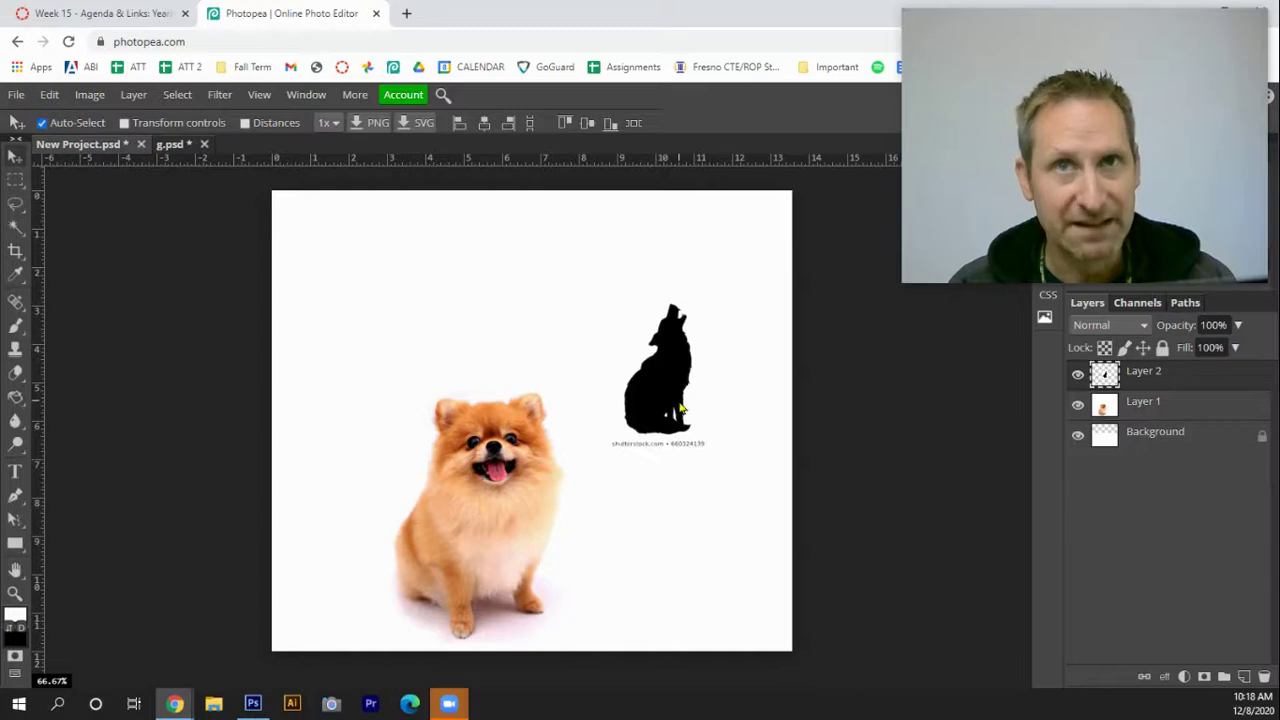
Delete the watermark text below the wolf and move the wolf onto the dog's chest.
key("w")
left_click(618, 358)
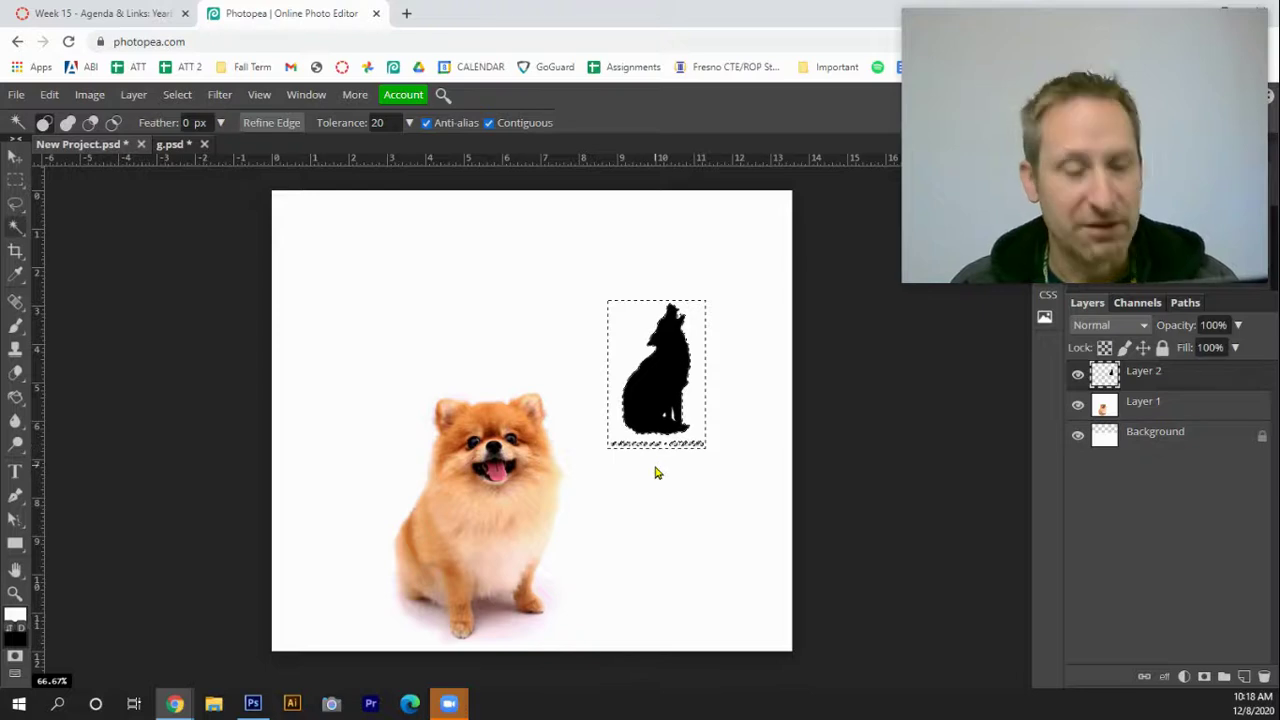
key("ctrl+d")
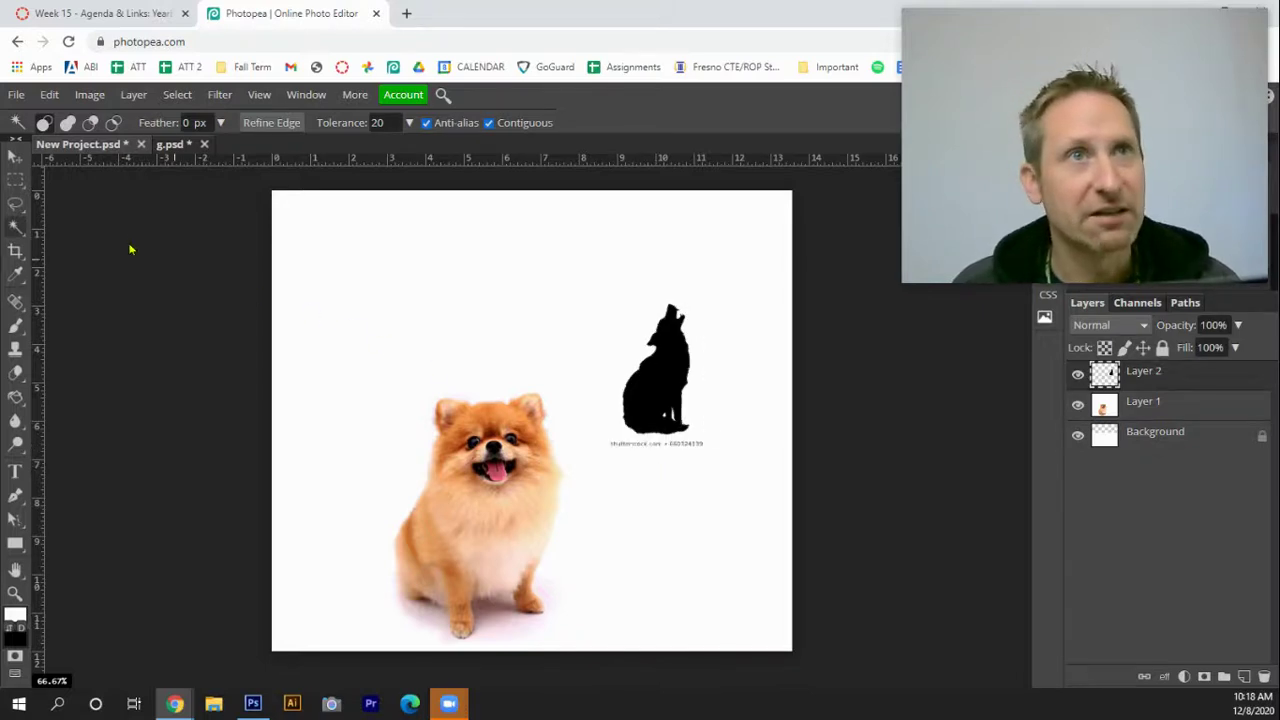
left_click(15, 179)
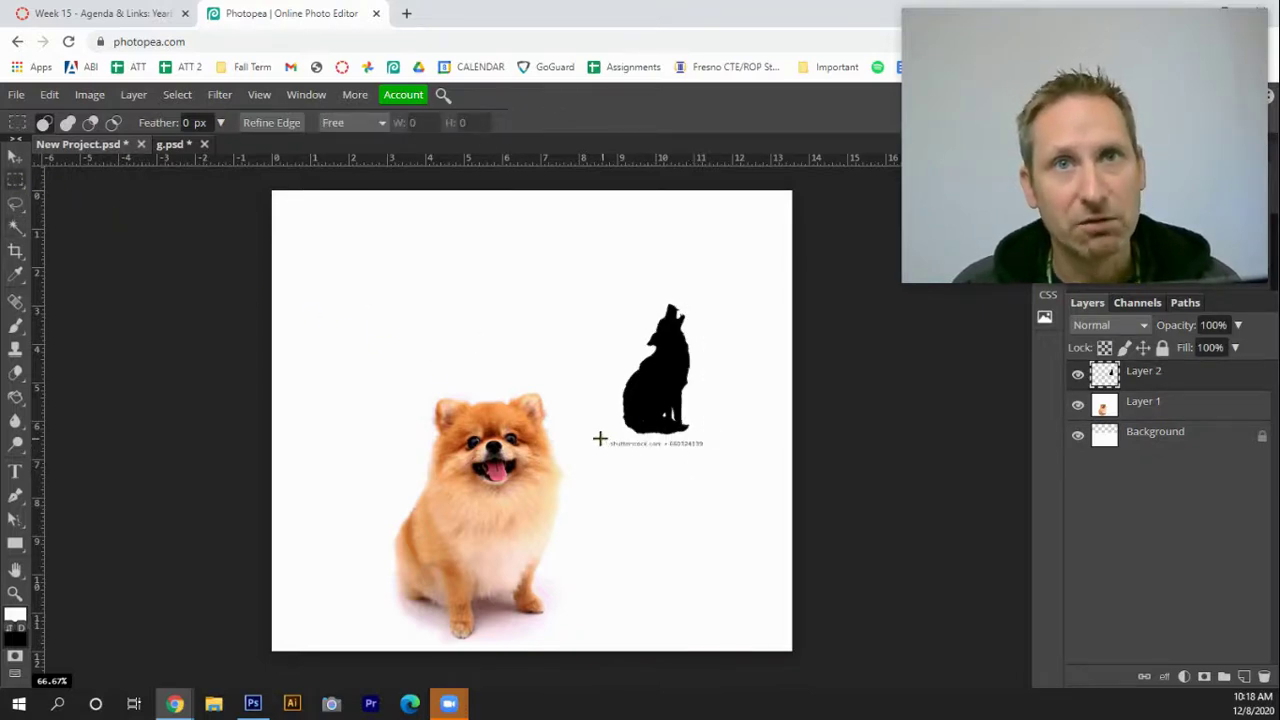
left_click_drag(600, 438, 729, 466)
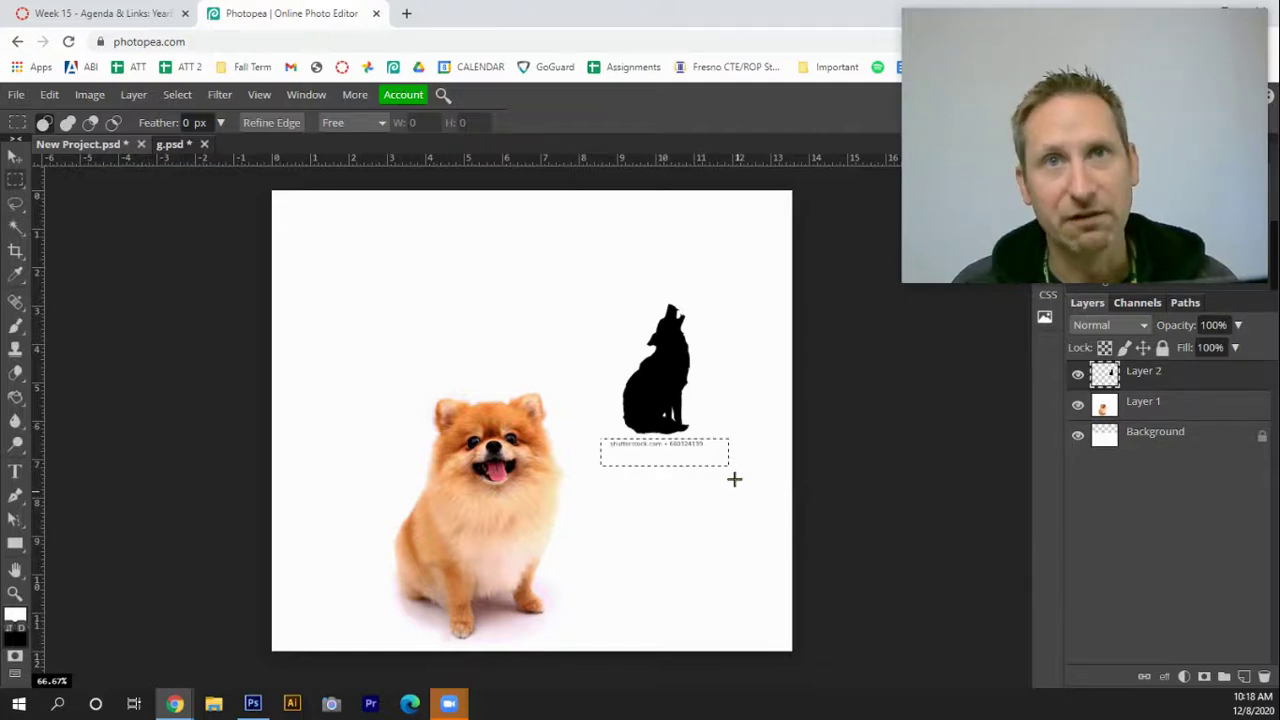
key("Delete")
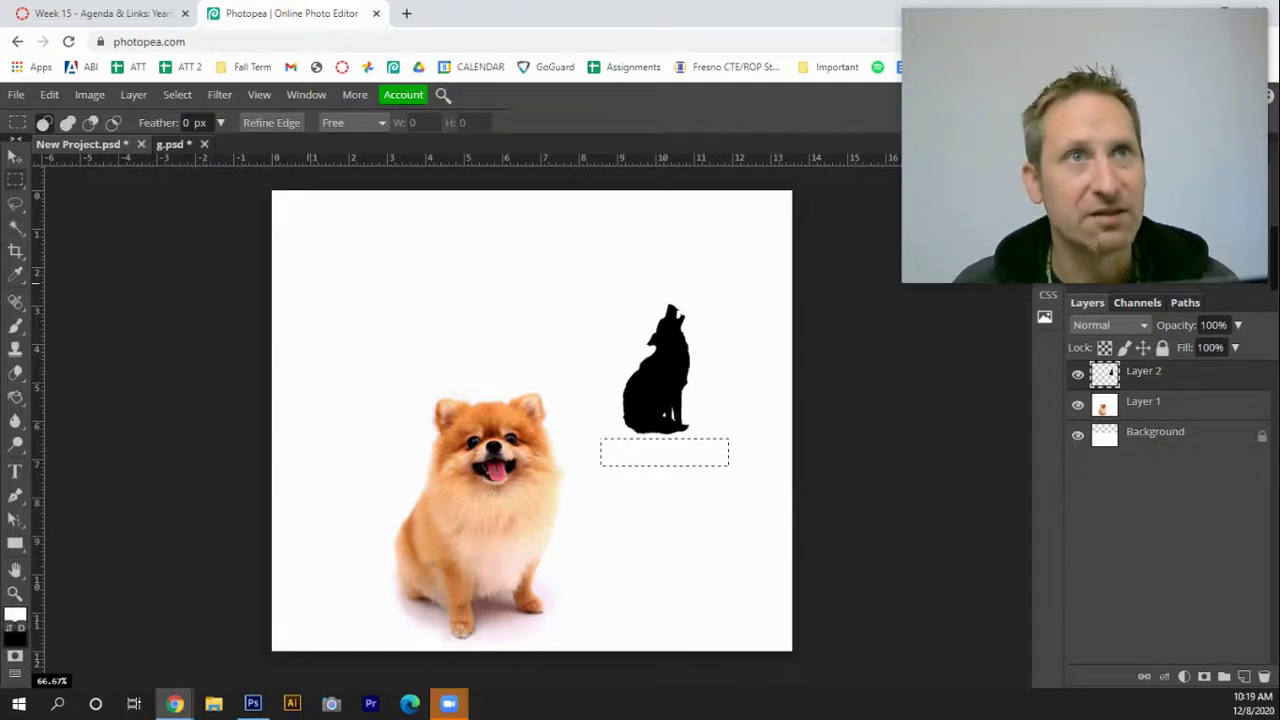
left_click(638, 372)
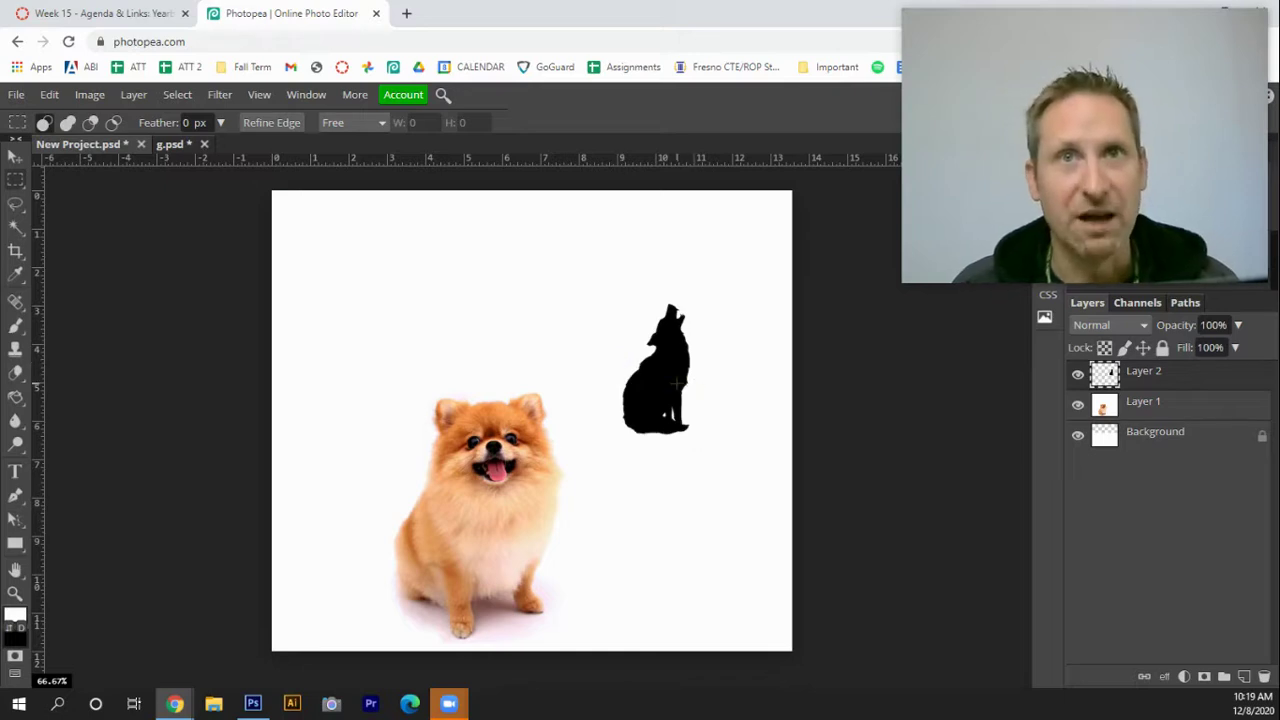
left_click(15, 155)
left_click_drag(679, 368, 521, 520)
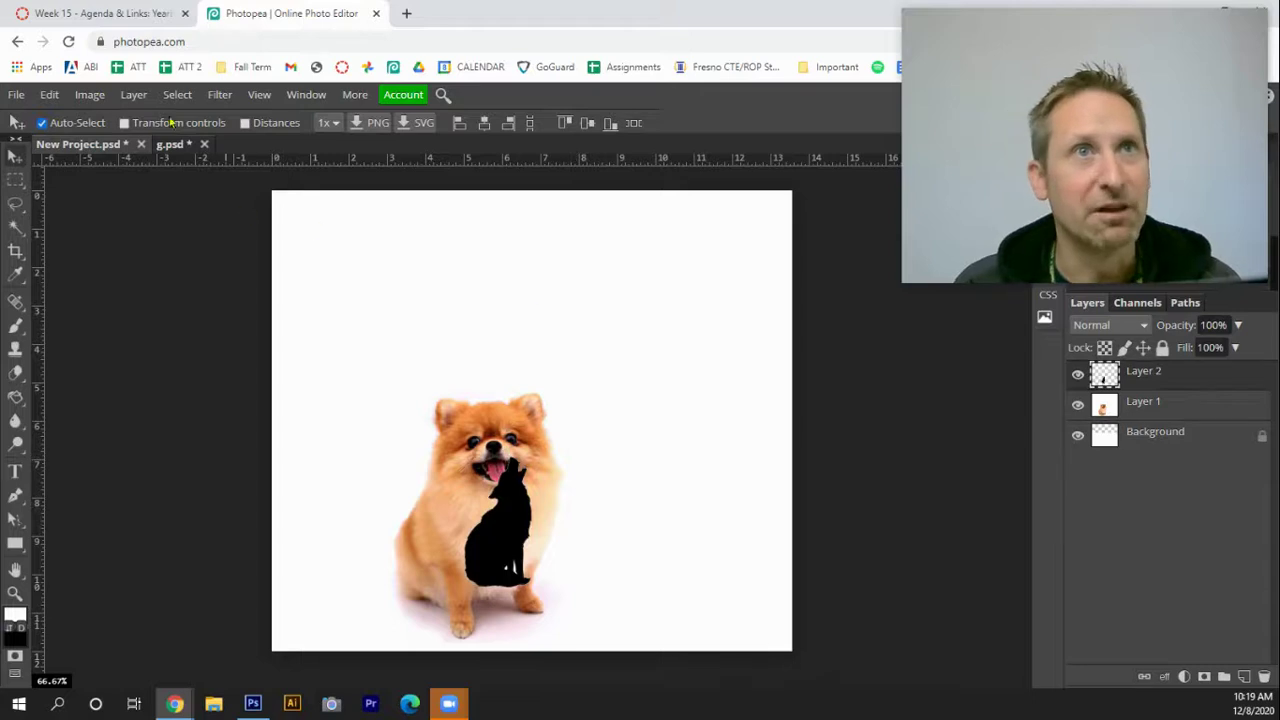
Free-transform the wolf silhouette, enlarging it to cover the dog.
left_click(90, 95)
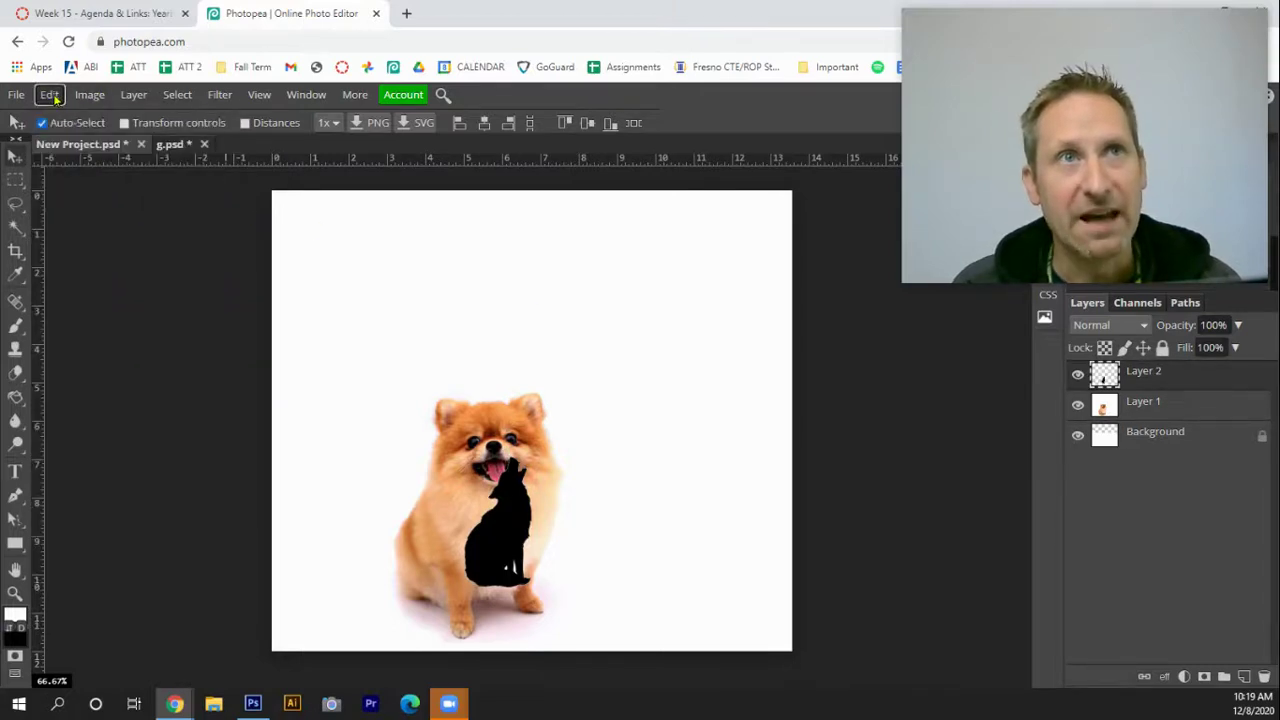
left_click(42, 95)
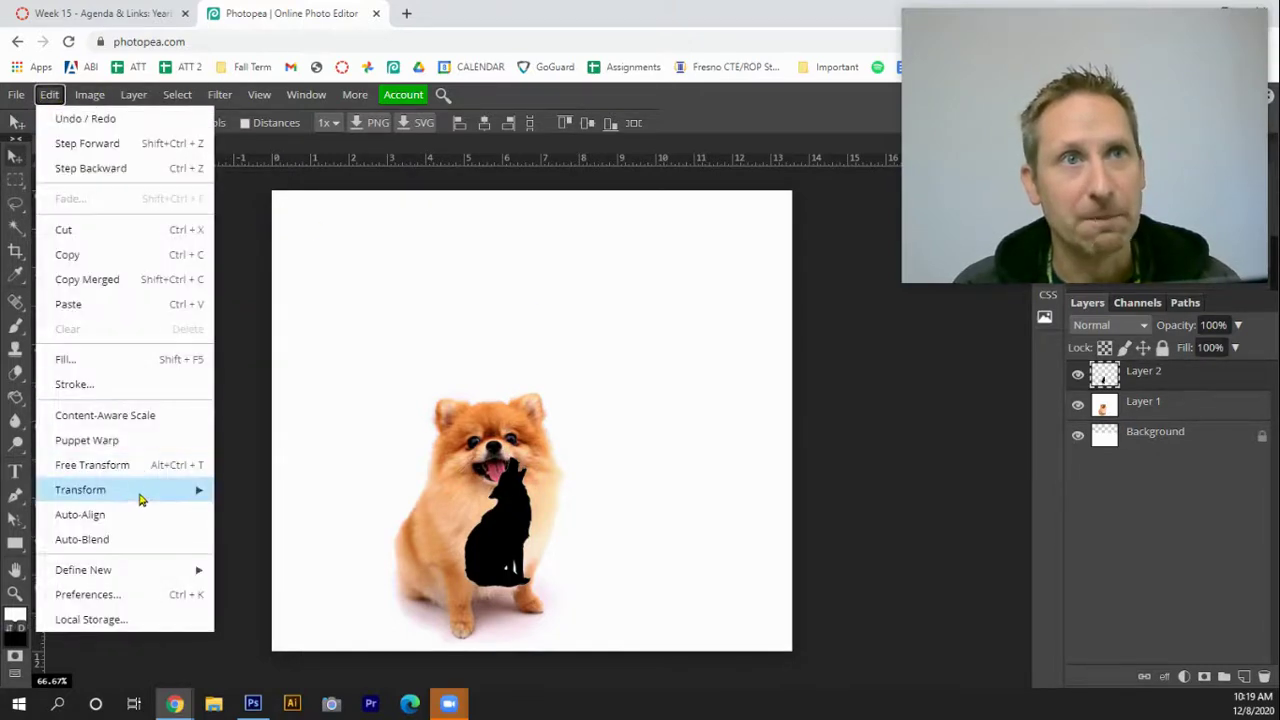
left_click(171, 466)
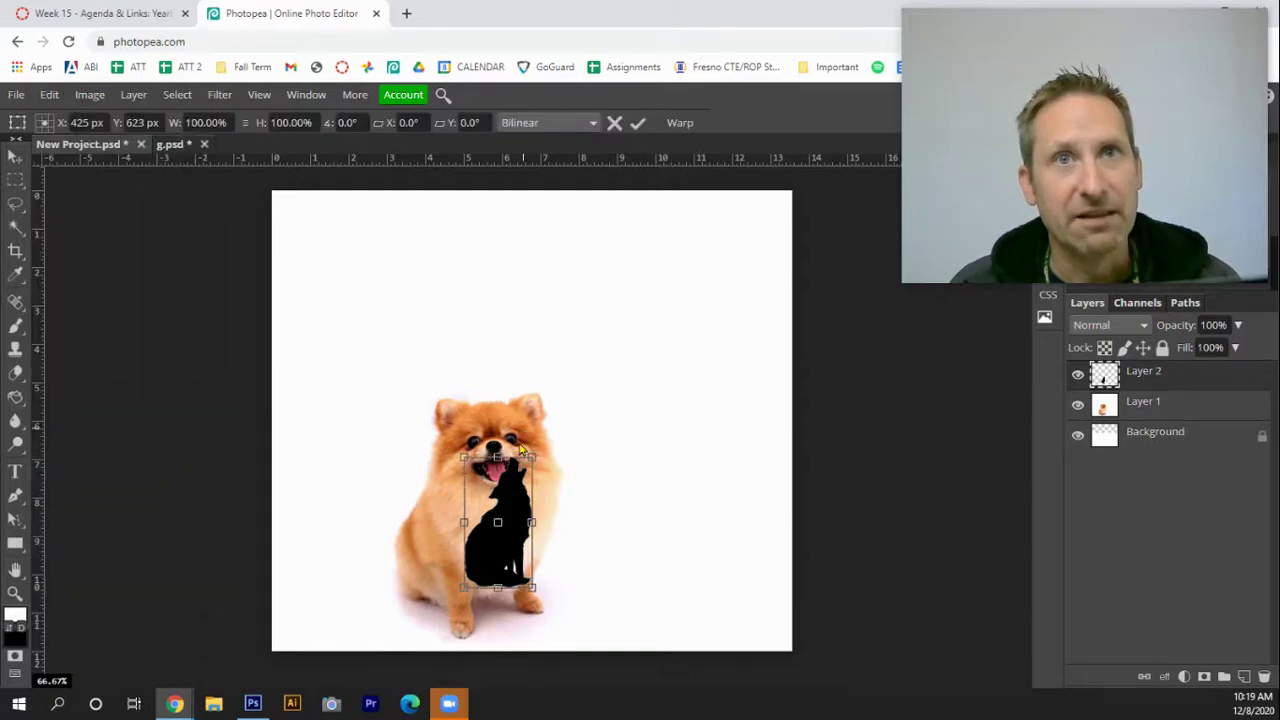
left_click_drag(528, 457, 466, 461)
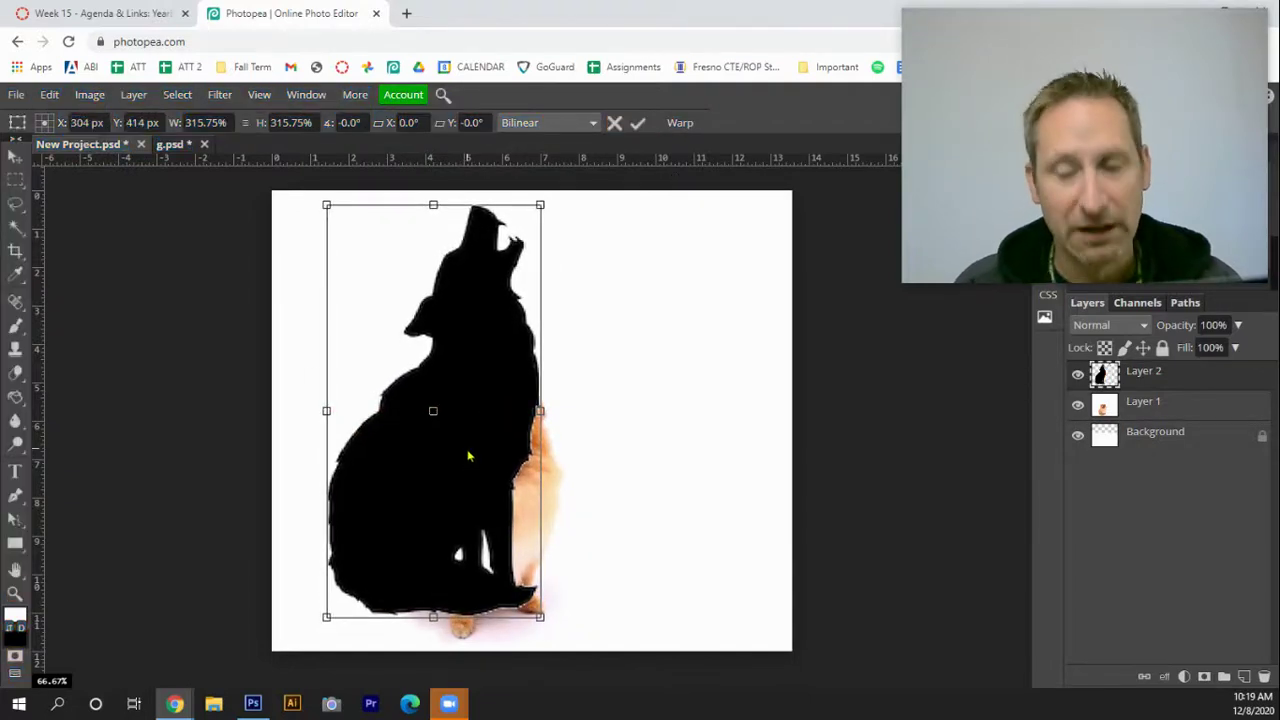
key("Return")
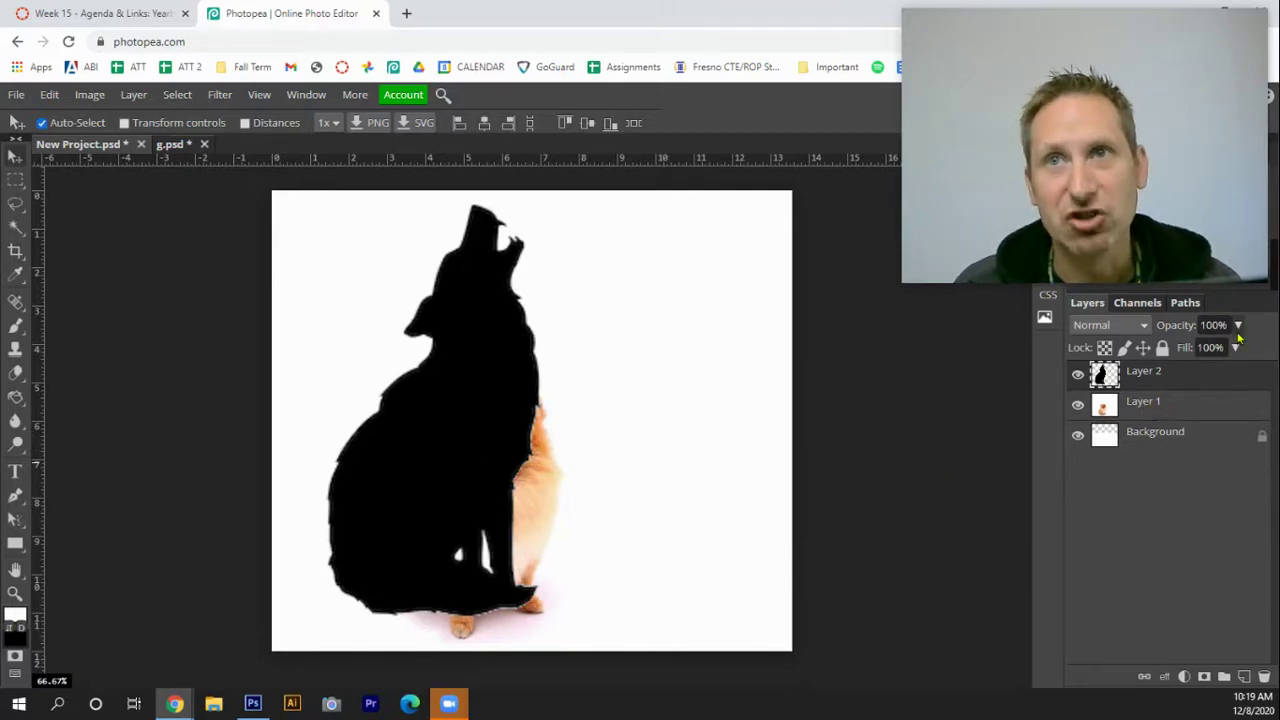
Lower the wolf layer's opacity to 50% and make Layer 1 active.
left_click_drag(1203, 380, 1198, 398)
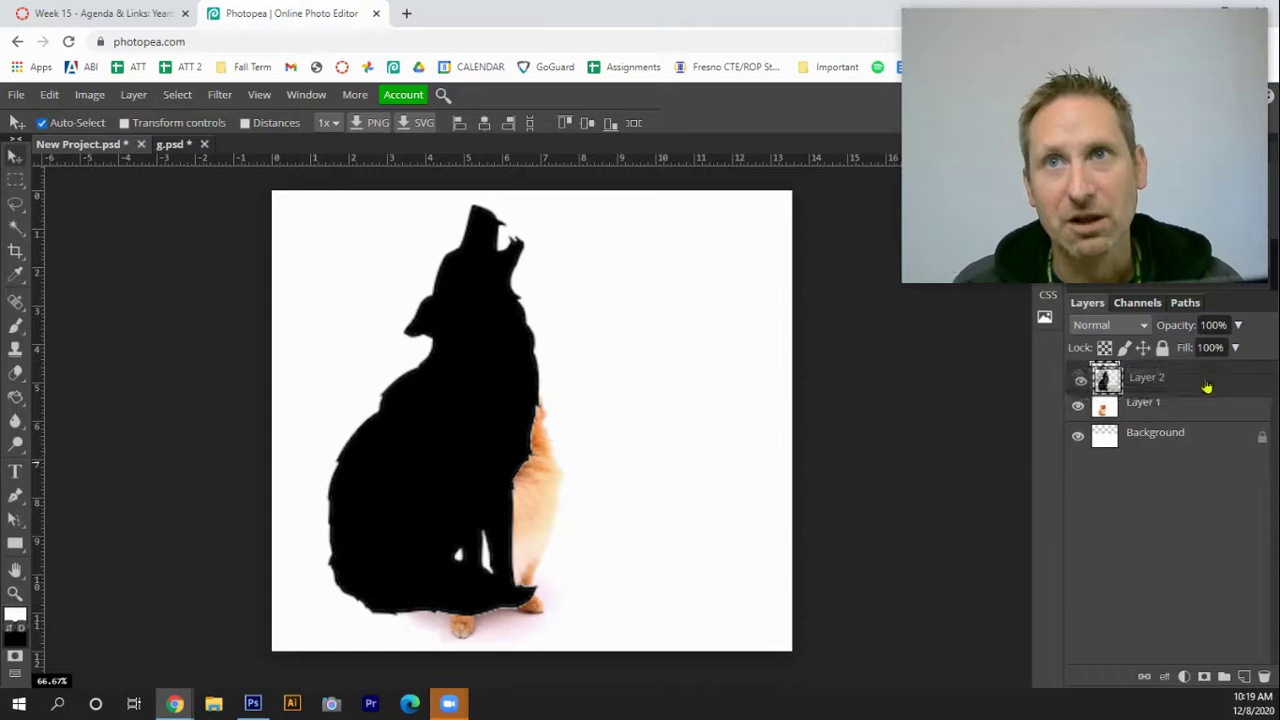
left_click(1238, 326)
left_click_drag(1240, 348, 1205, 363)
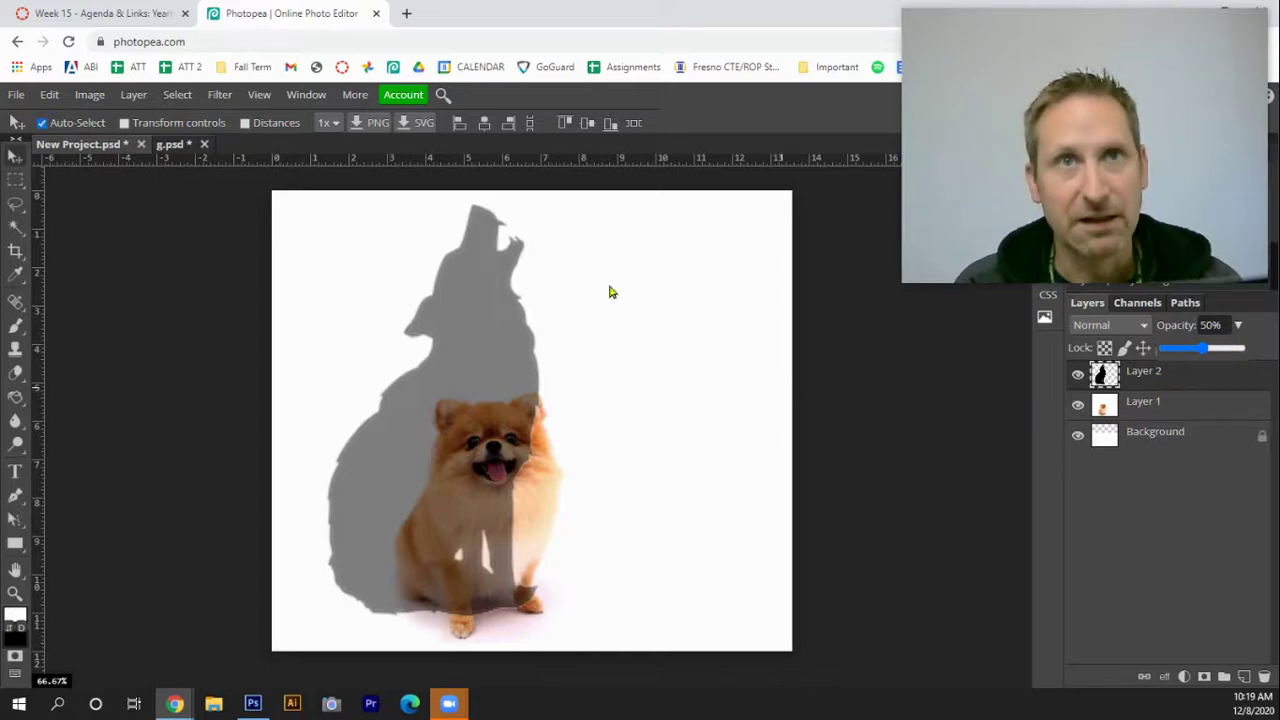
left_click(16, 160)
left_click(1143, 405)
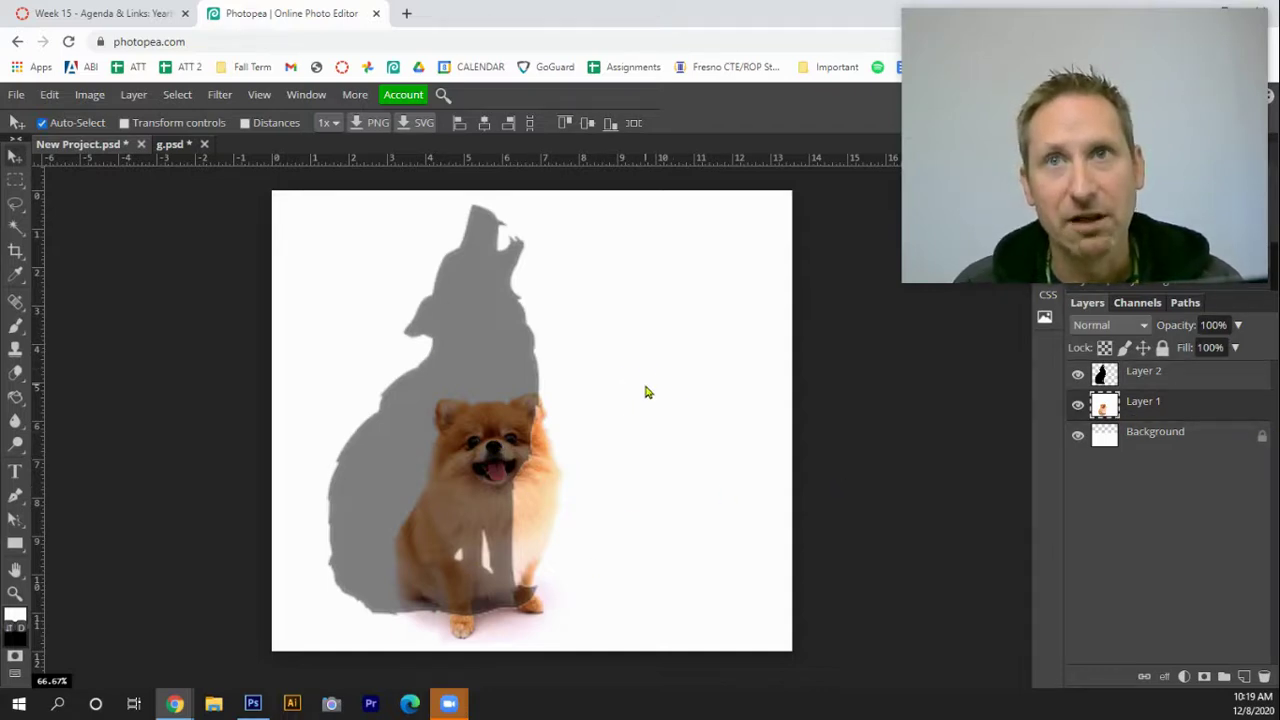
Delete the white surroundings from the dog's Layer 1 with the Magic Wand.
key("w")
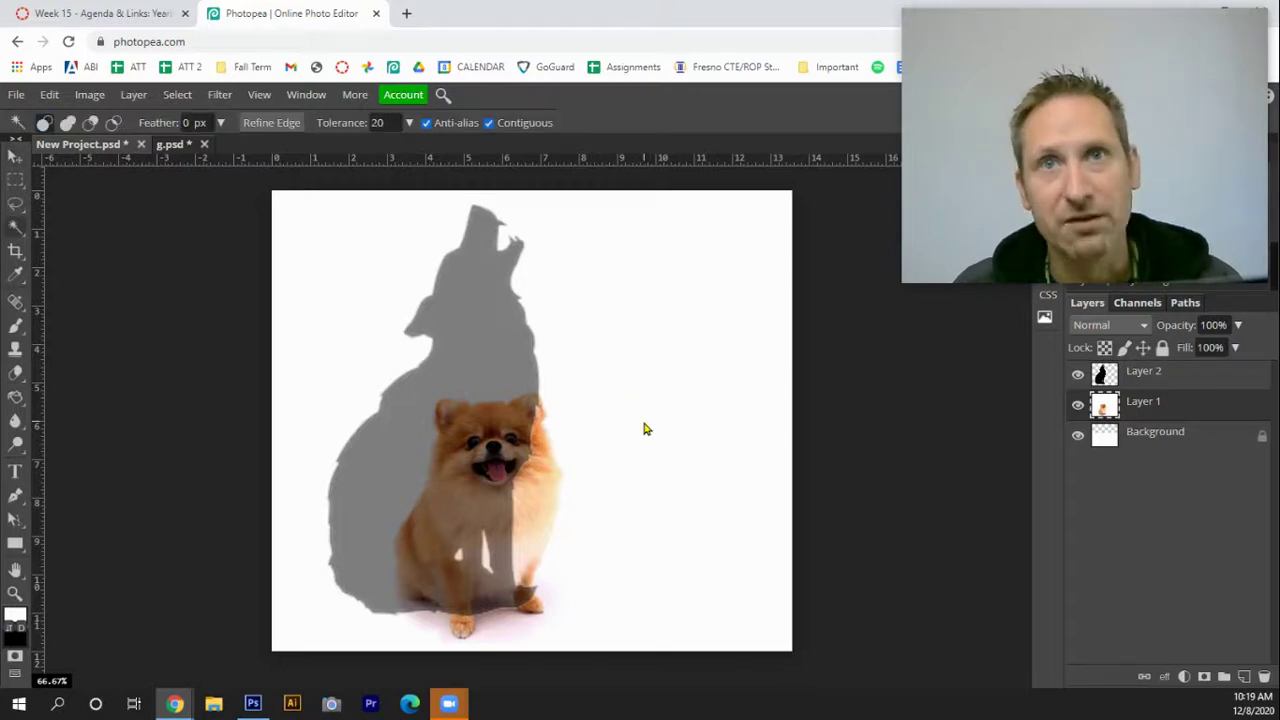
left_click(644, 429)
key("Delete")
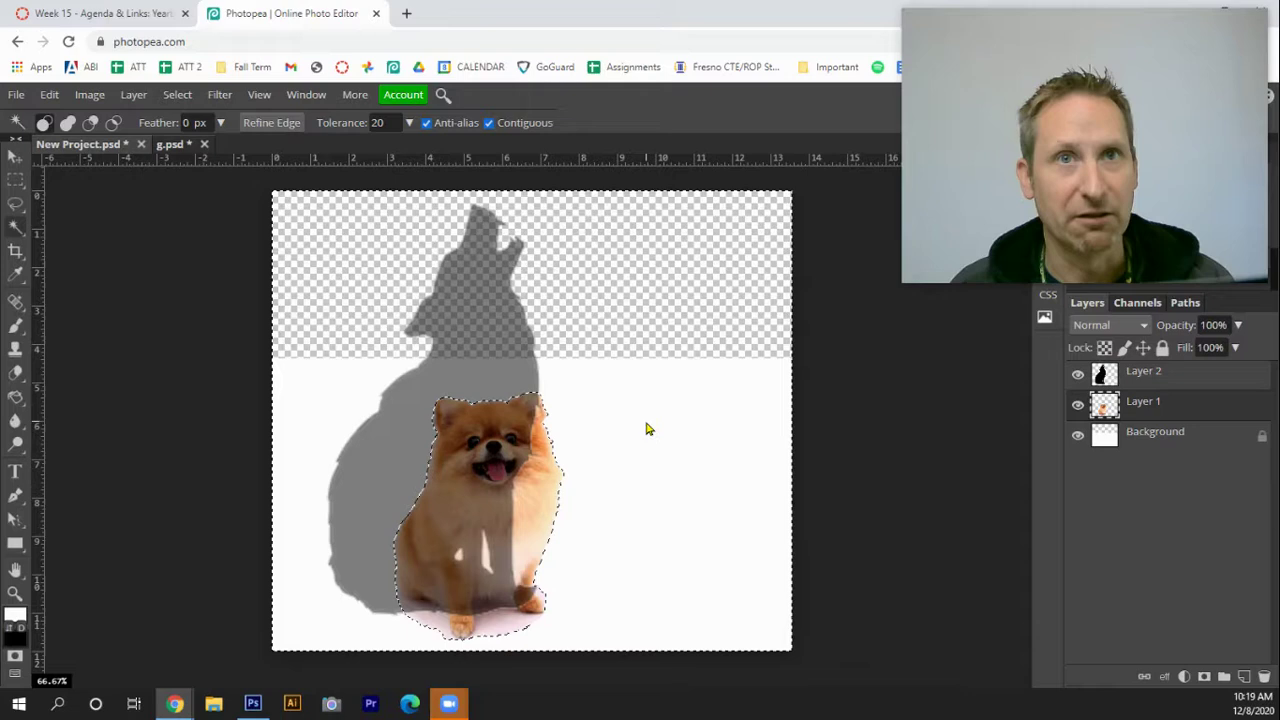
key("ctrl+d")
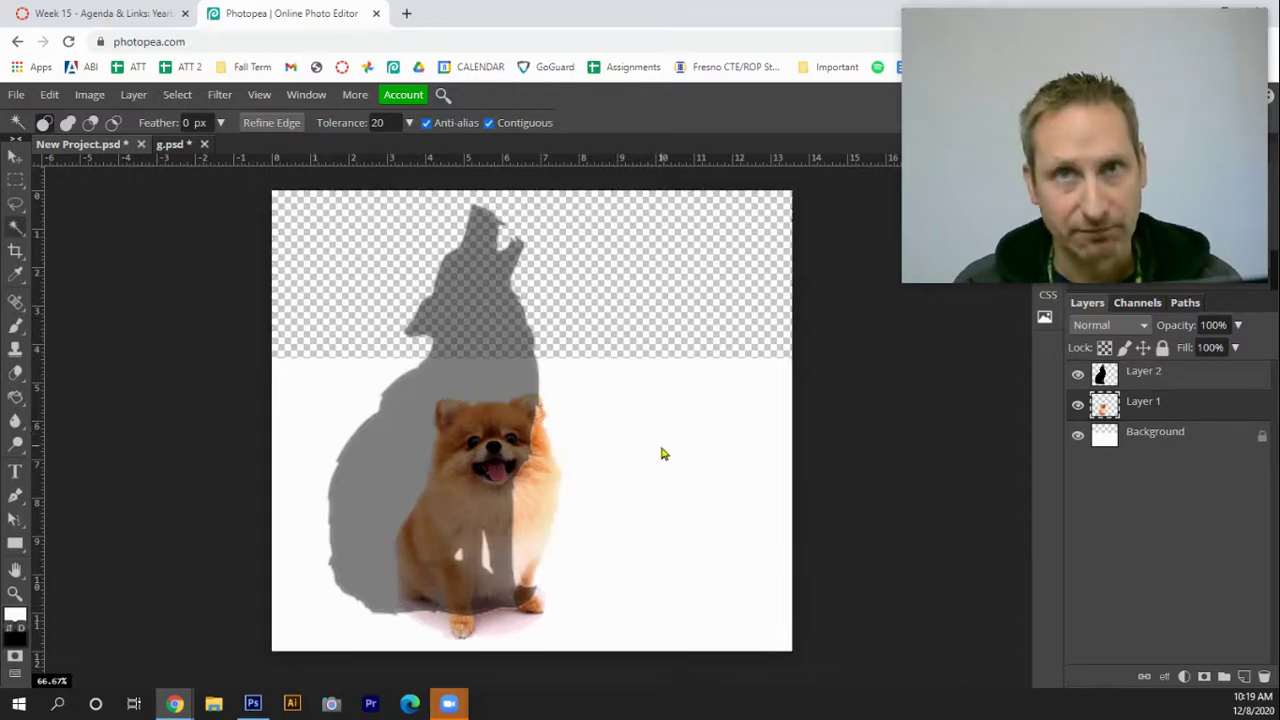
Delete the white fill from the Background layer and deselect.
left_click(1157, 446)
left_click(614, 477)
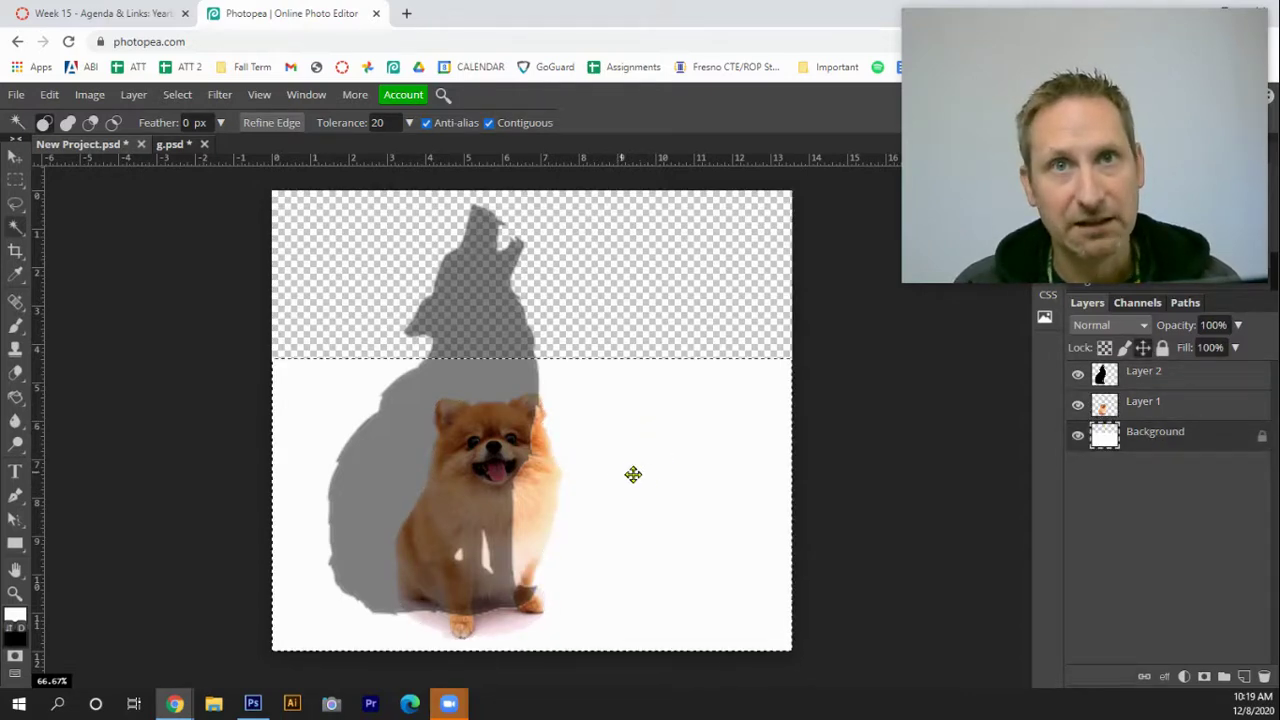
key("Delete")
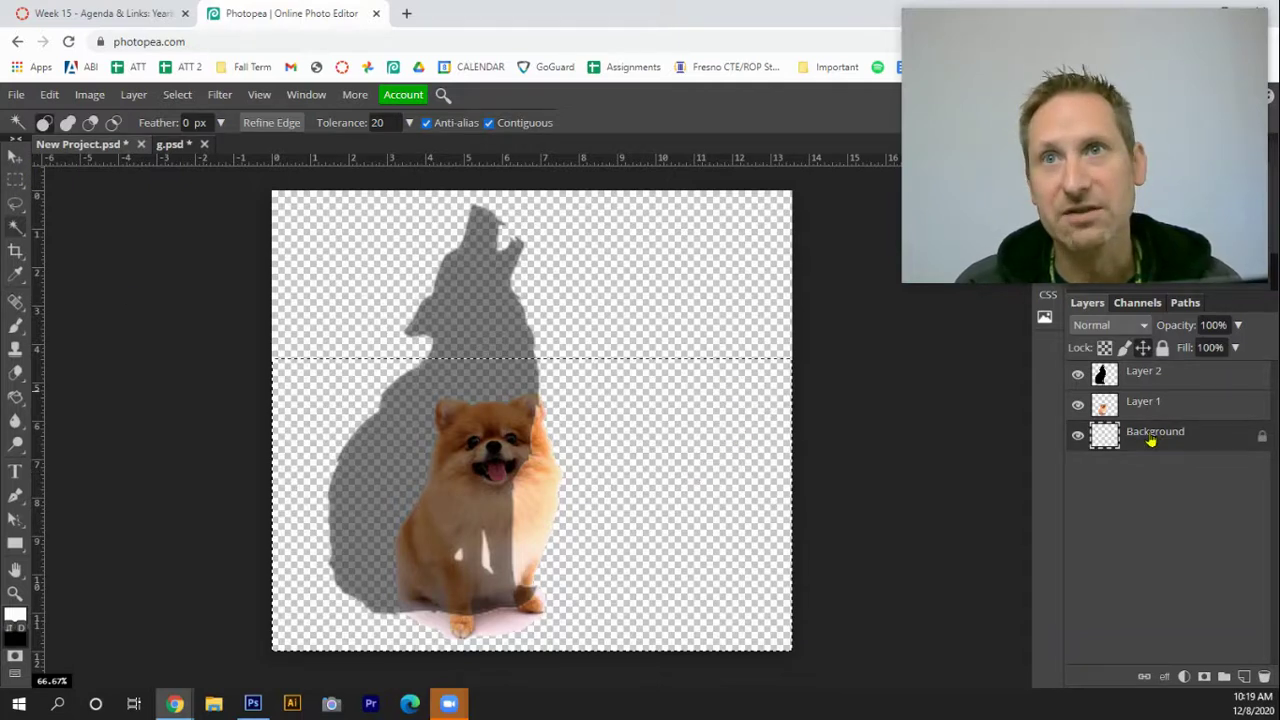
key("ctrl+d")
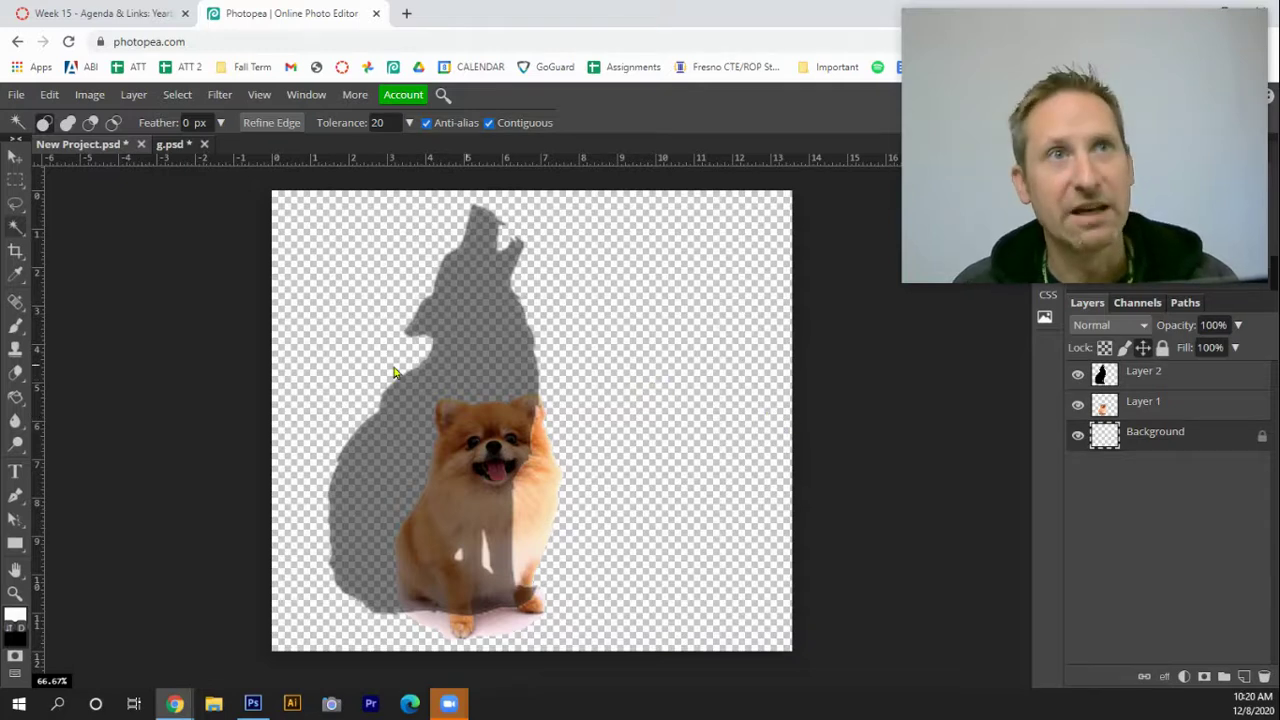
key("g")
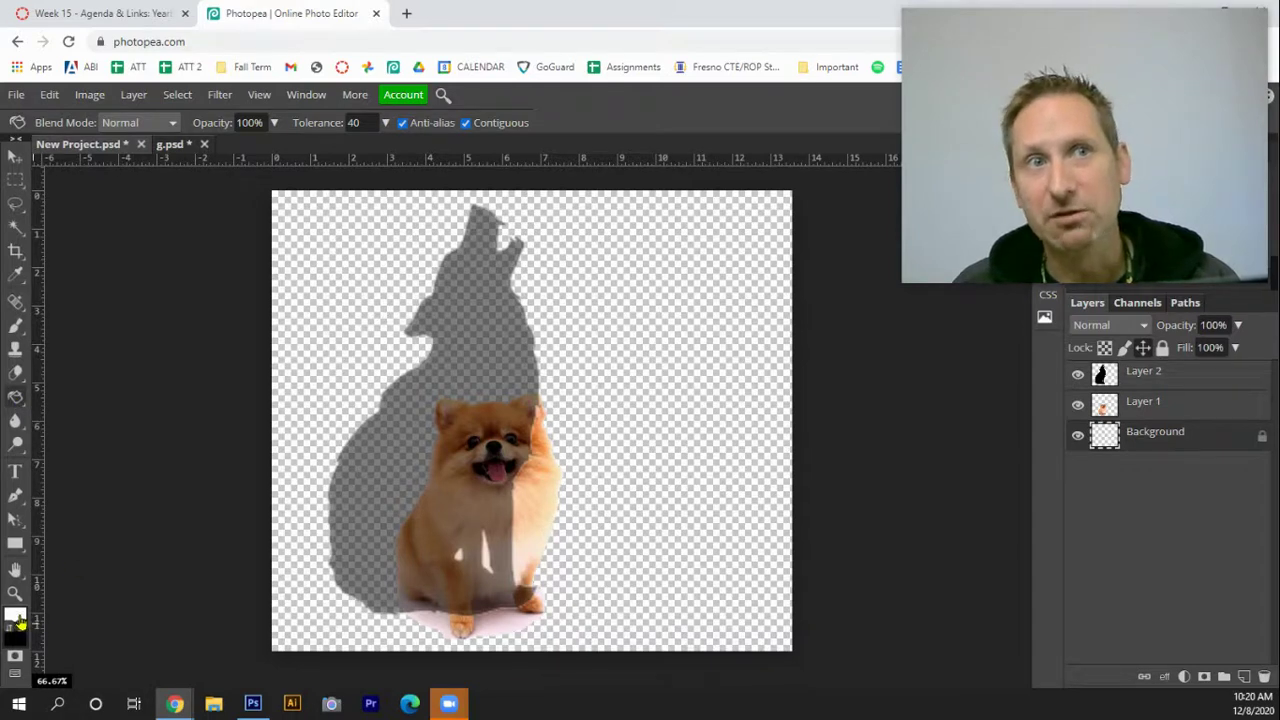
Fill the background white, rename it WHITE, and move Layer 1 above the wolf layer.
left_click(684, 478)
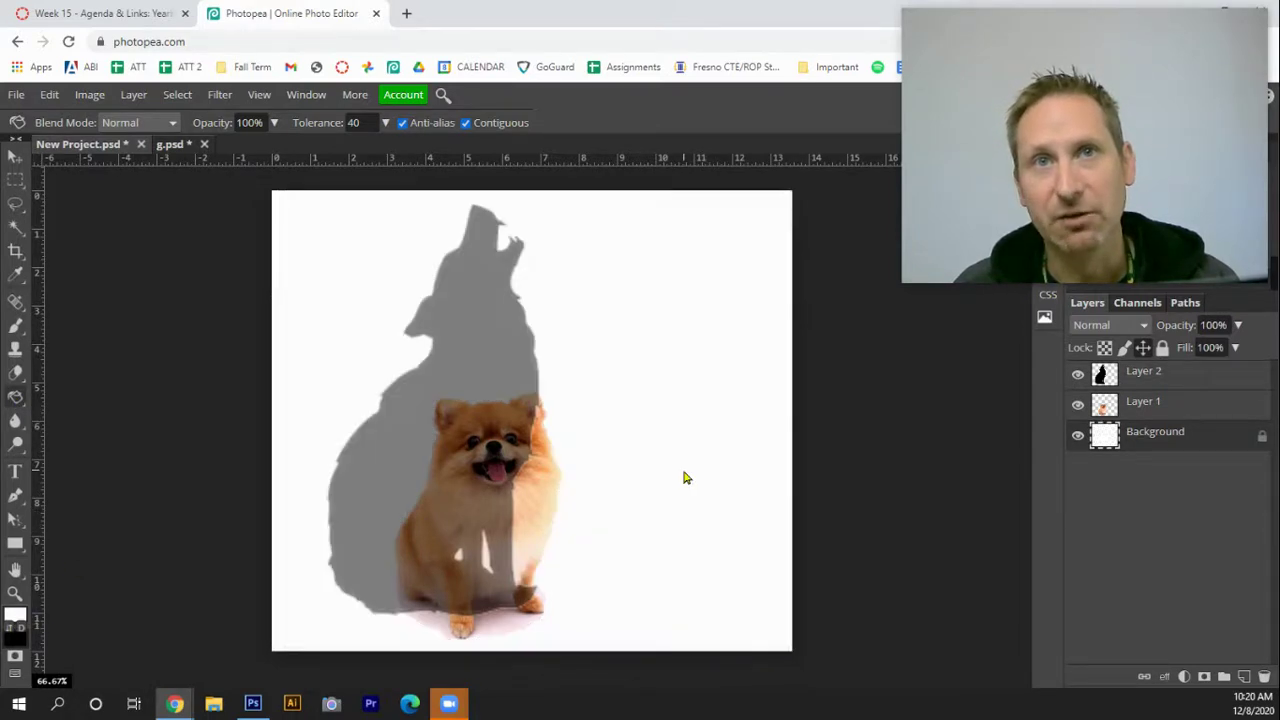
double_click(1166, 436)
type("WHITE")
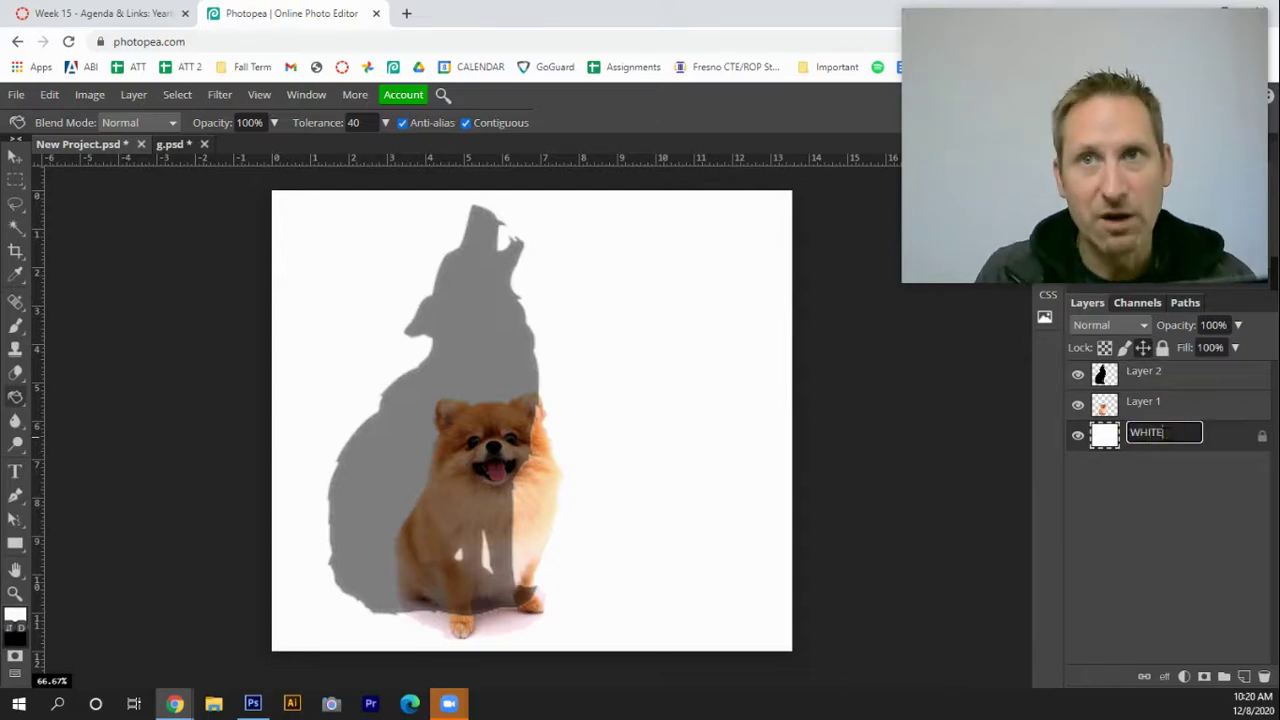
left_click(1130, 504)
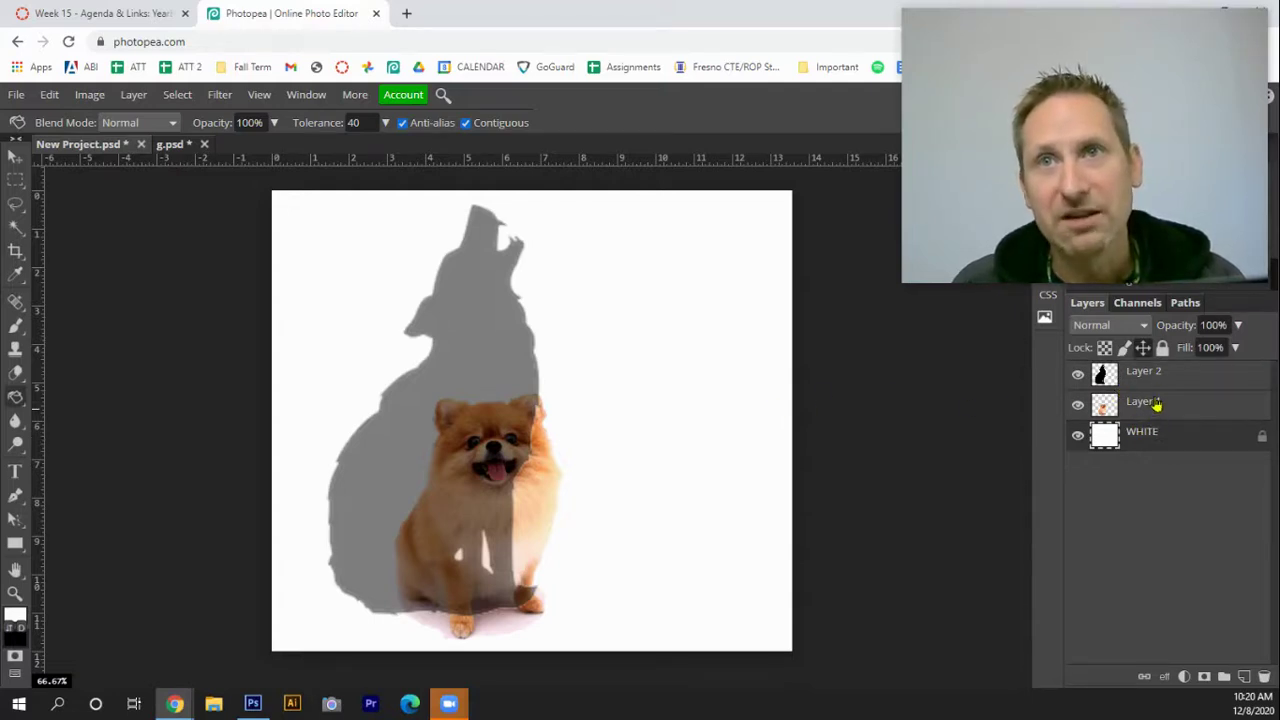
mouse_move(1157, 403)
left_mouse_down()
mouse_move(1157, 366)
mouse_move(1152, 406)
left_mouse_up()
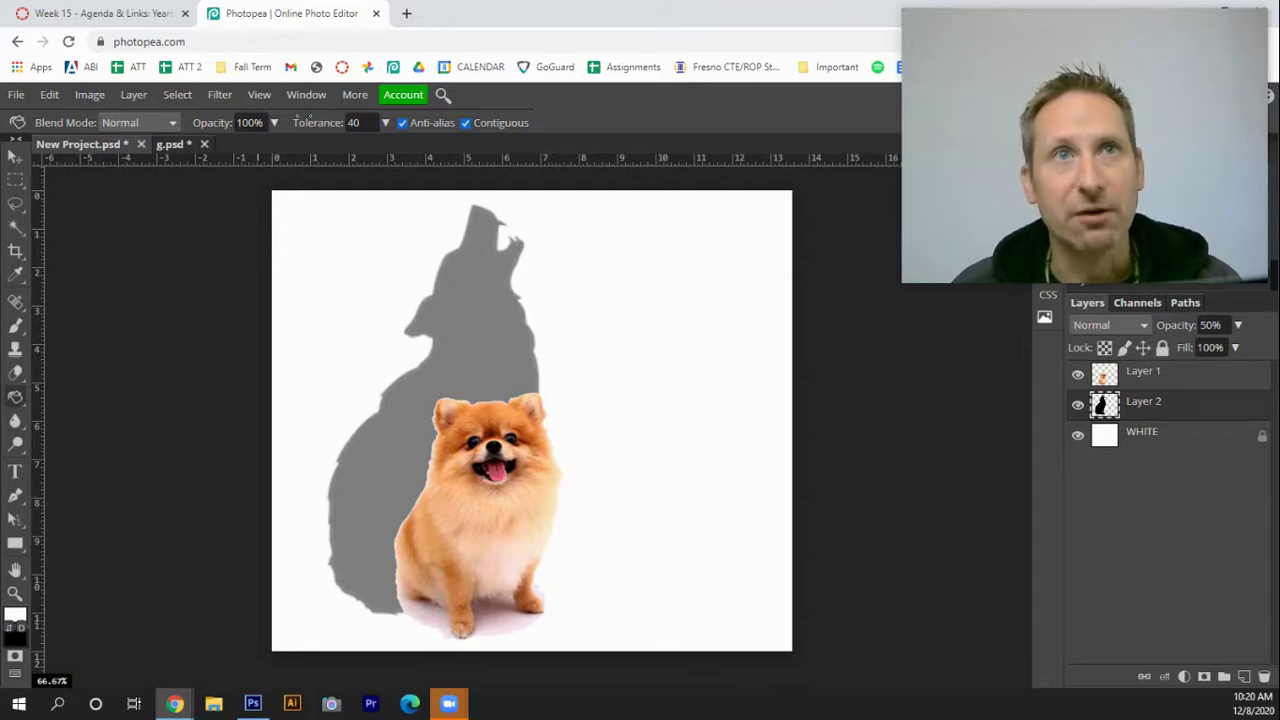
Select just the dog on Layer 1 by wand-selecting the empty area and inverting.
double_click(558, 28)
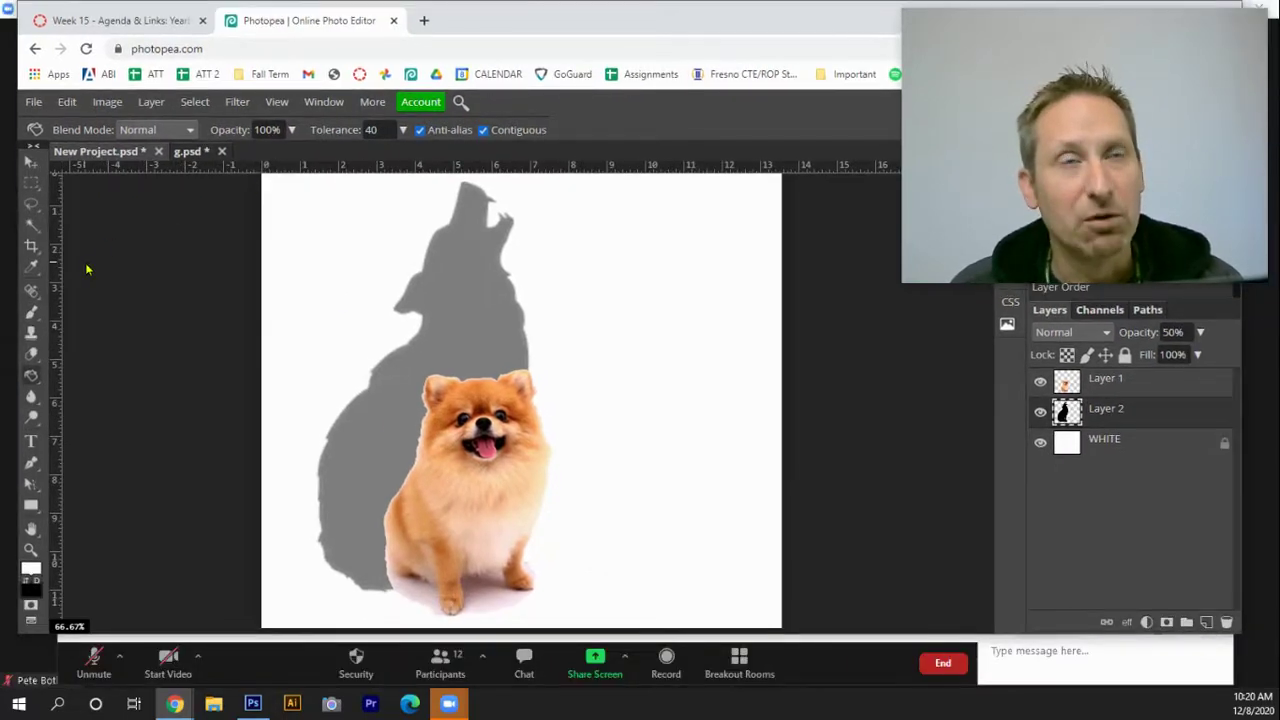
left_click(31, 224)
left_click(1115, 383)
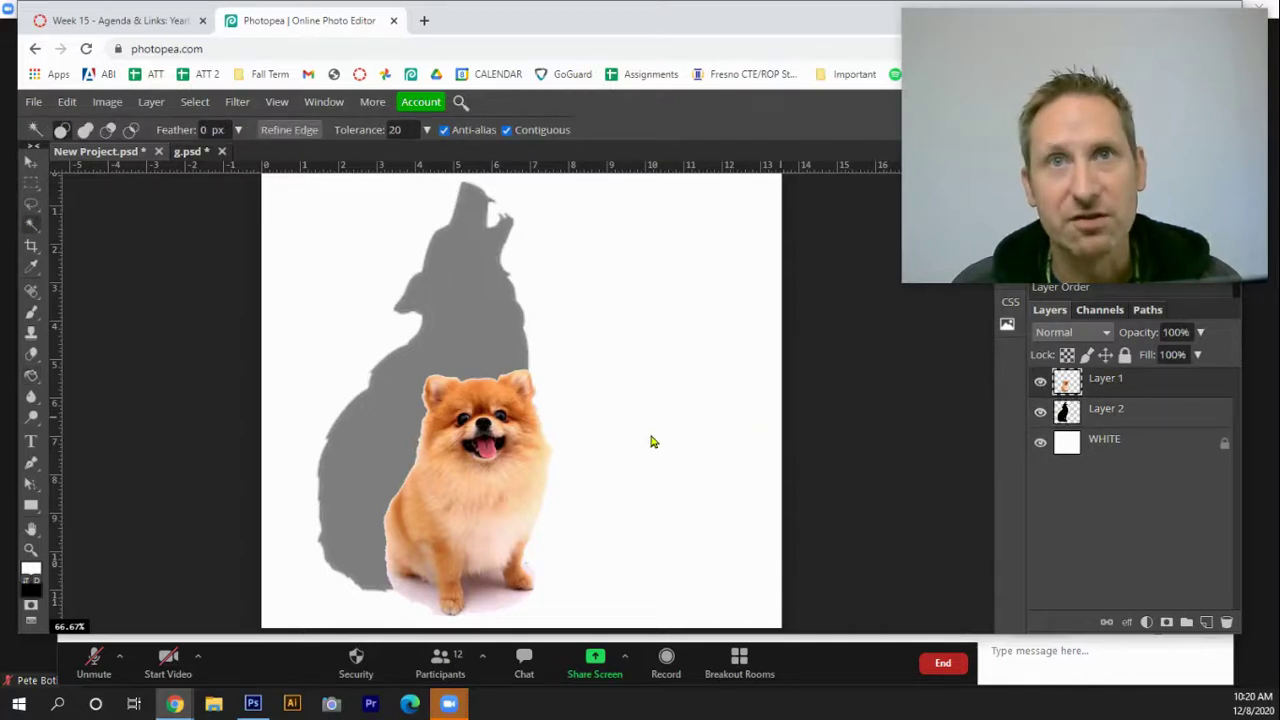
left_click(570, 486)
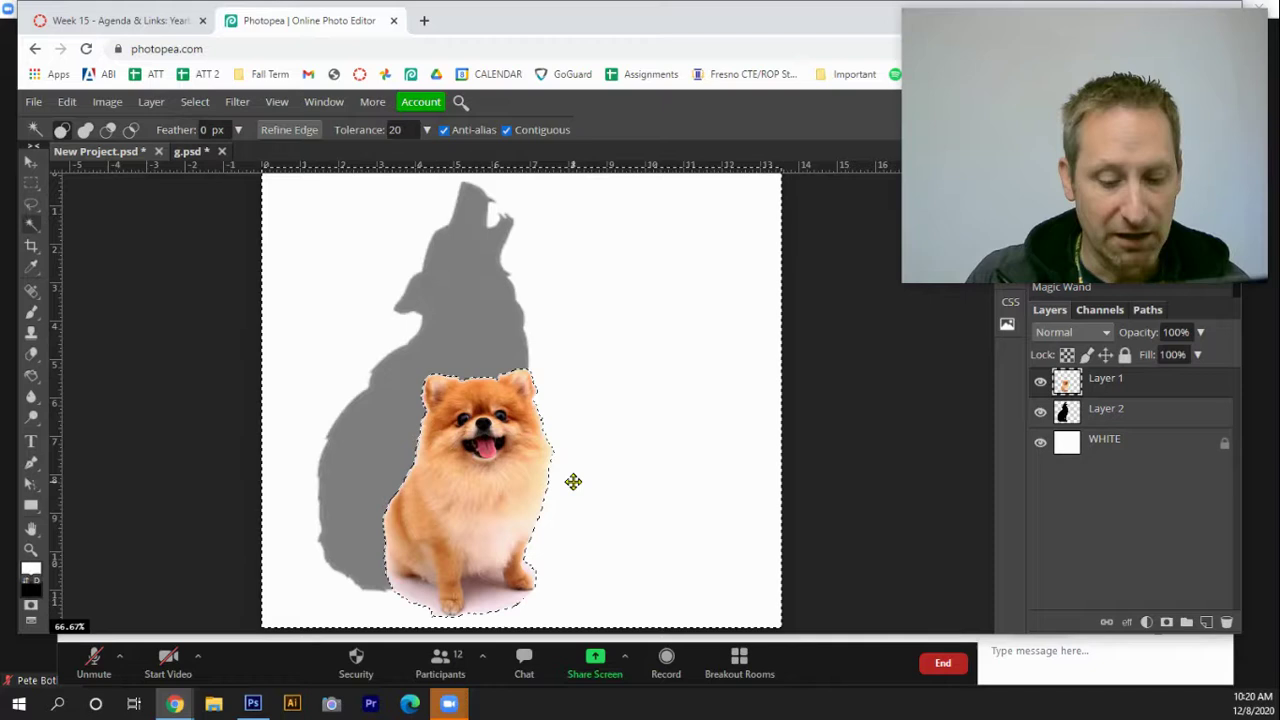
key("ctrl+shift+i")
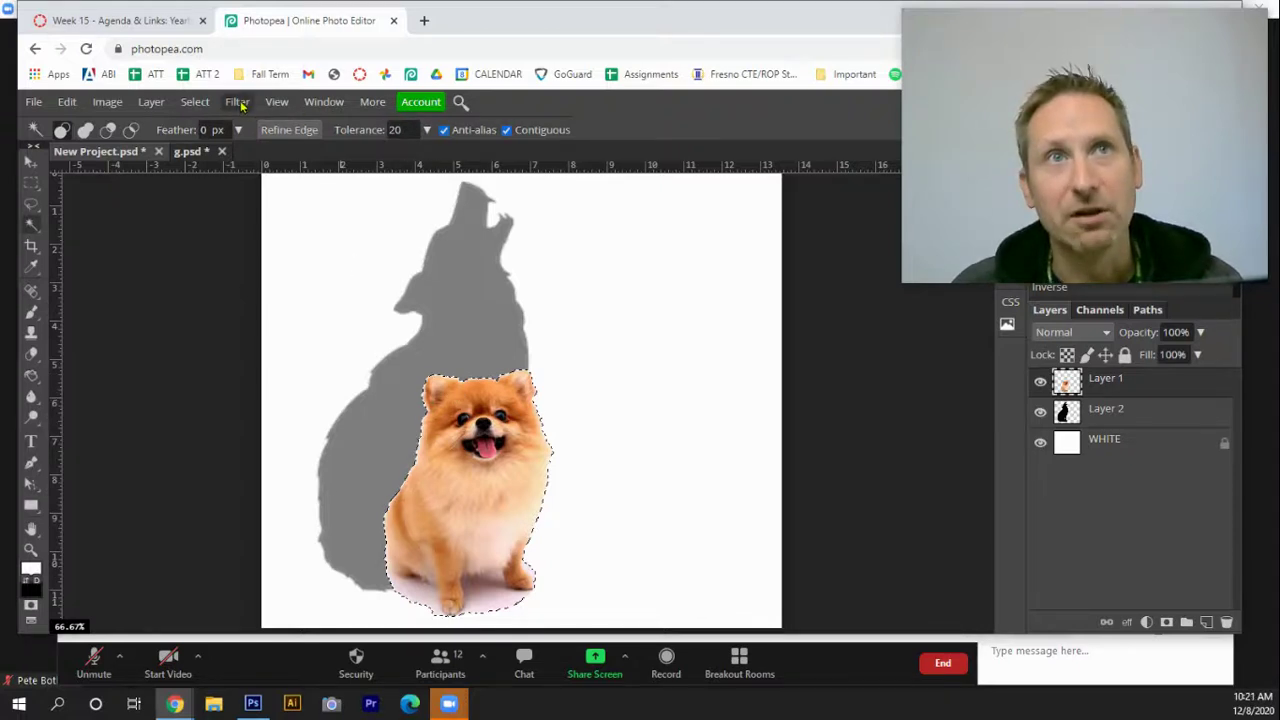
Feather the dog selection by 3 px.
left_click(198, 104)
mouse_move(240, 292)
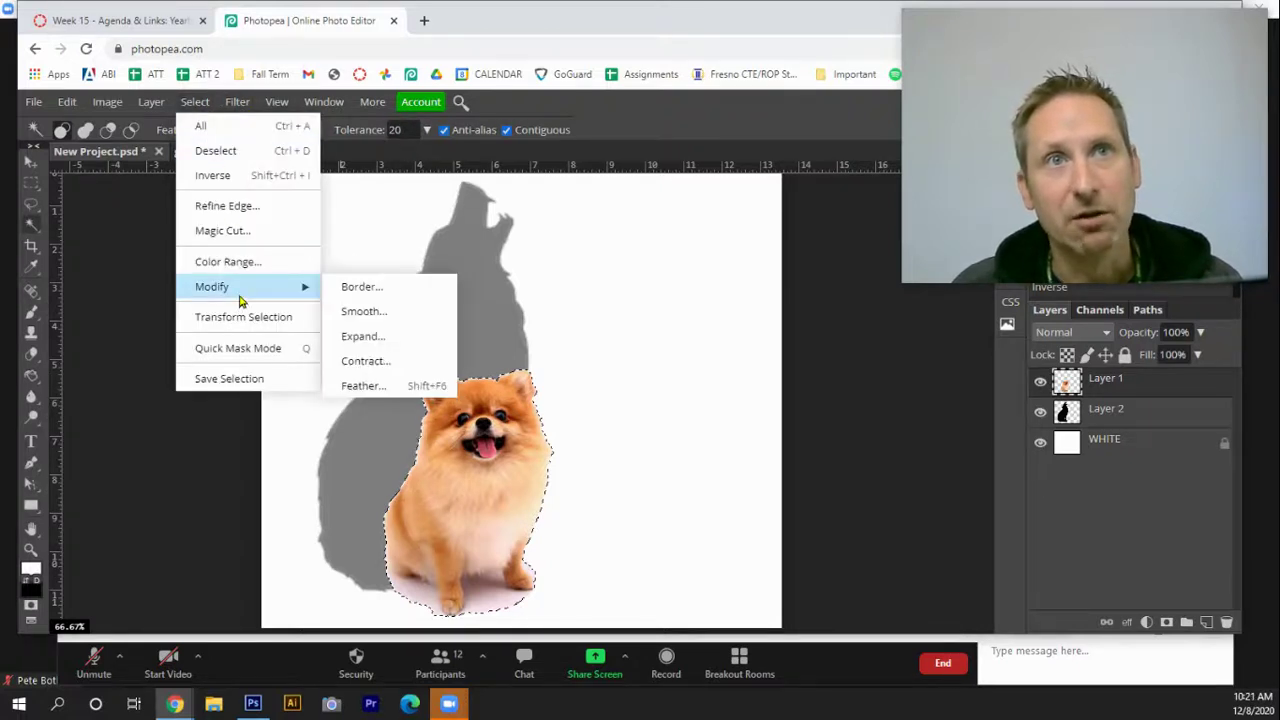
left_click(424, 395)
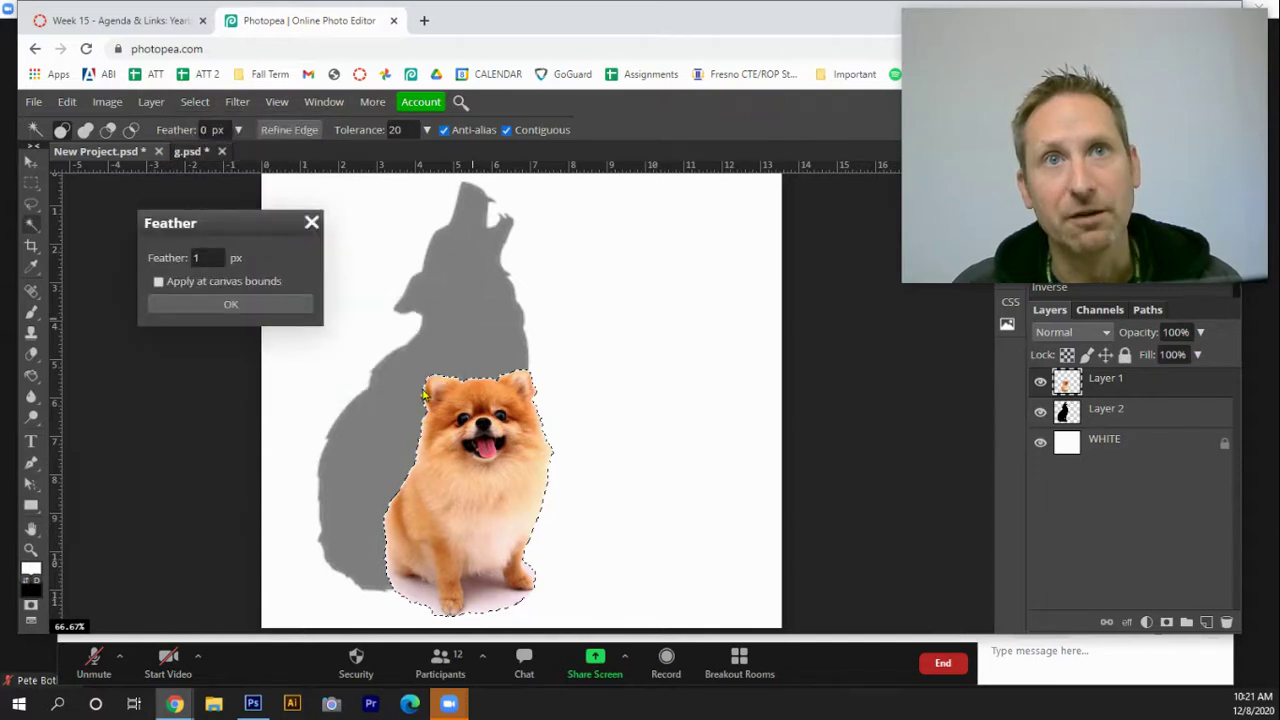
left_click_drag(263, 227, 632, 260)
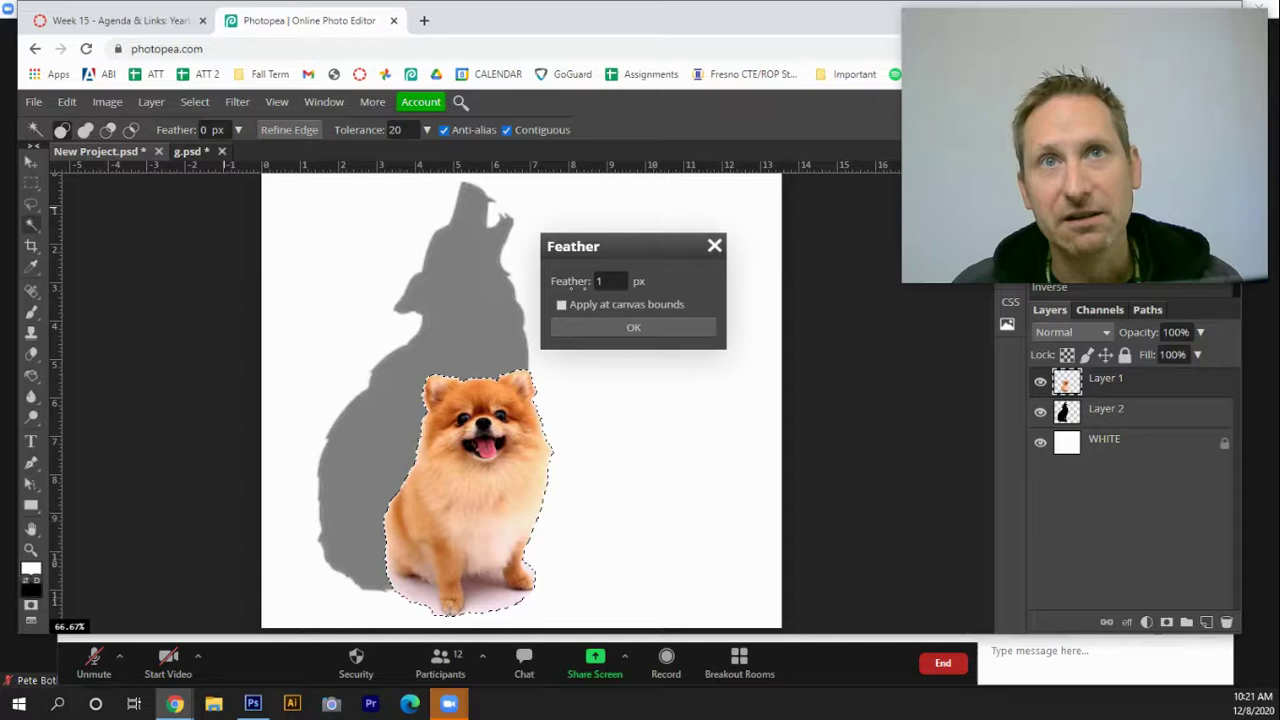
double_click(617, 280)
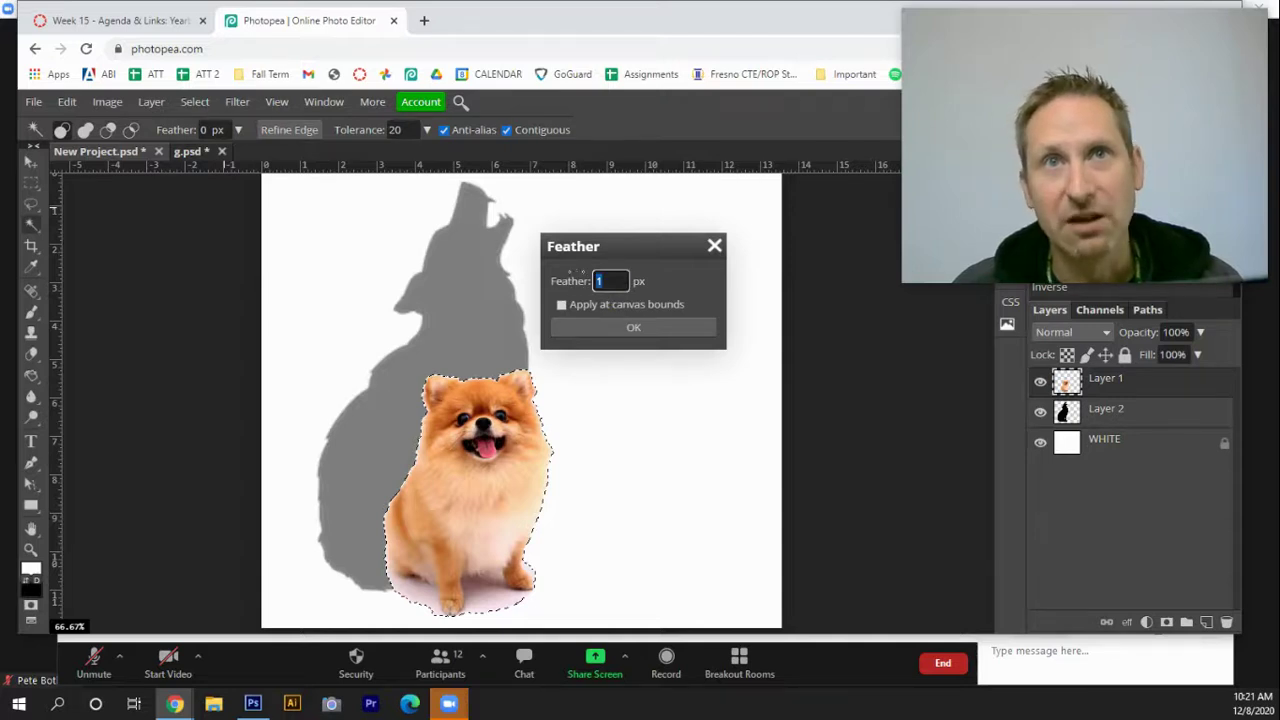
type("3")
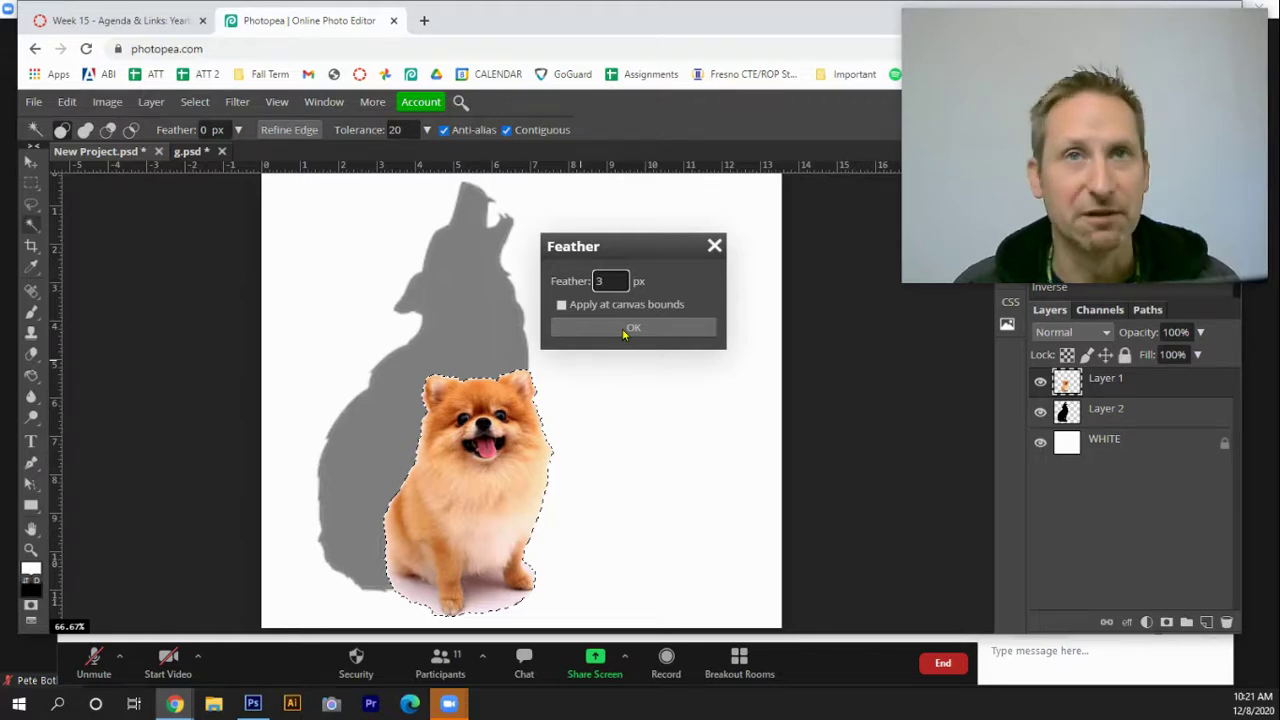
left_click(627, 330)
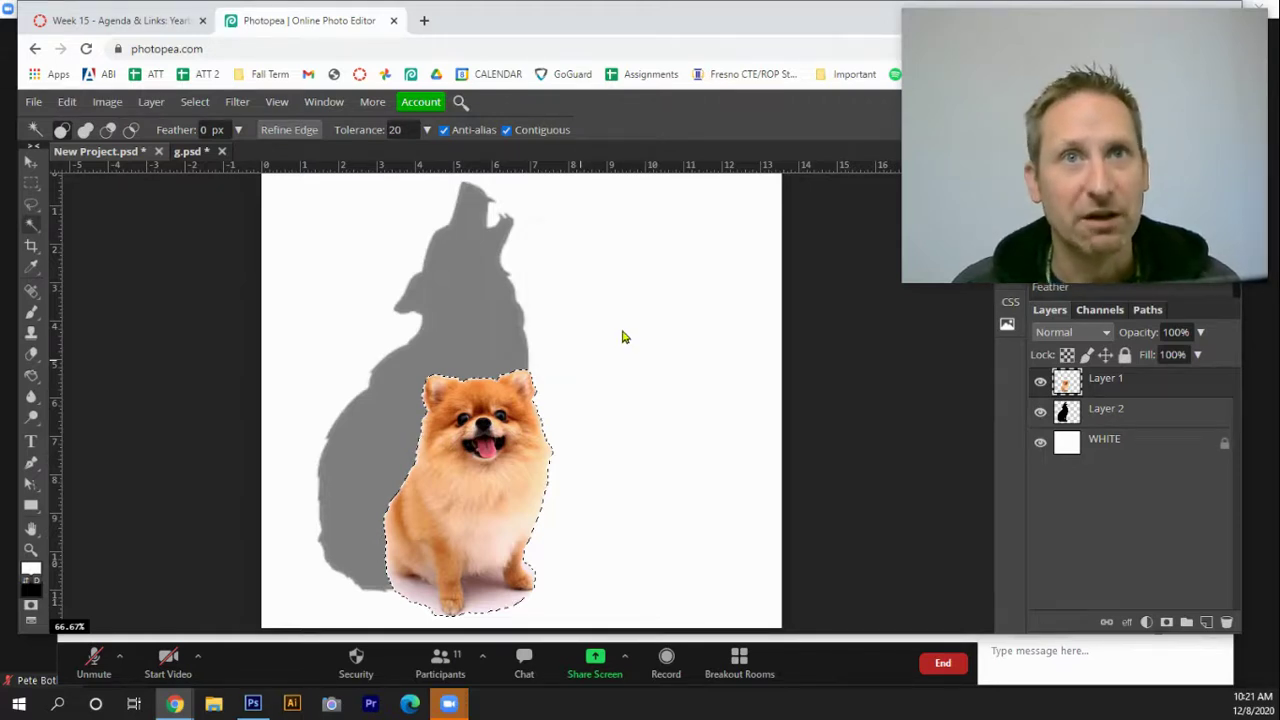
Cut and paste the 3 px feathered dog, then undo and restore it on Layer 1.
key("Delete")
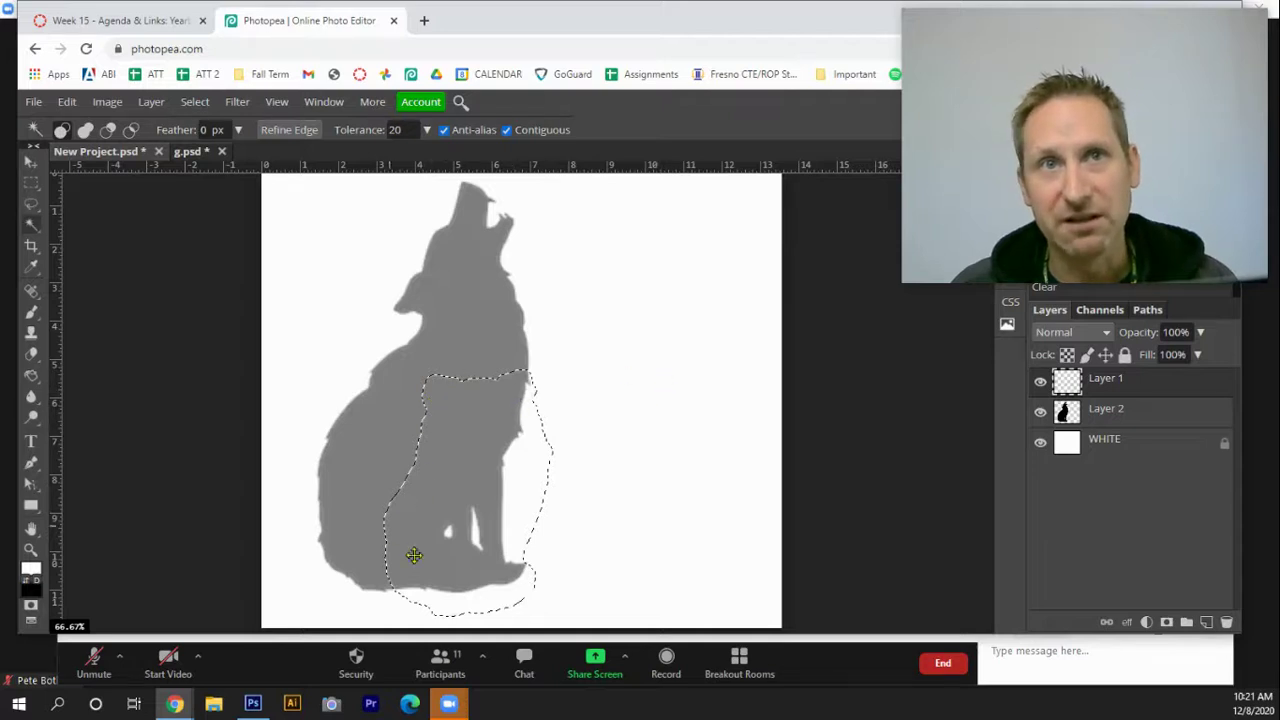
key("ctrl+v")
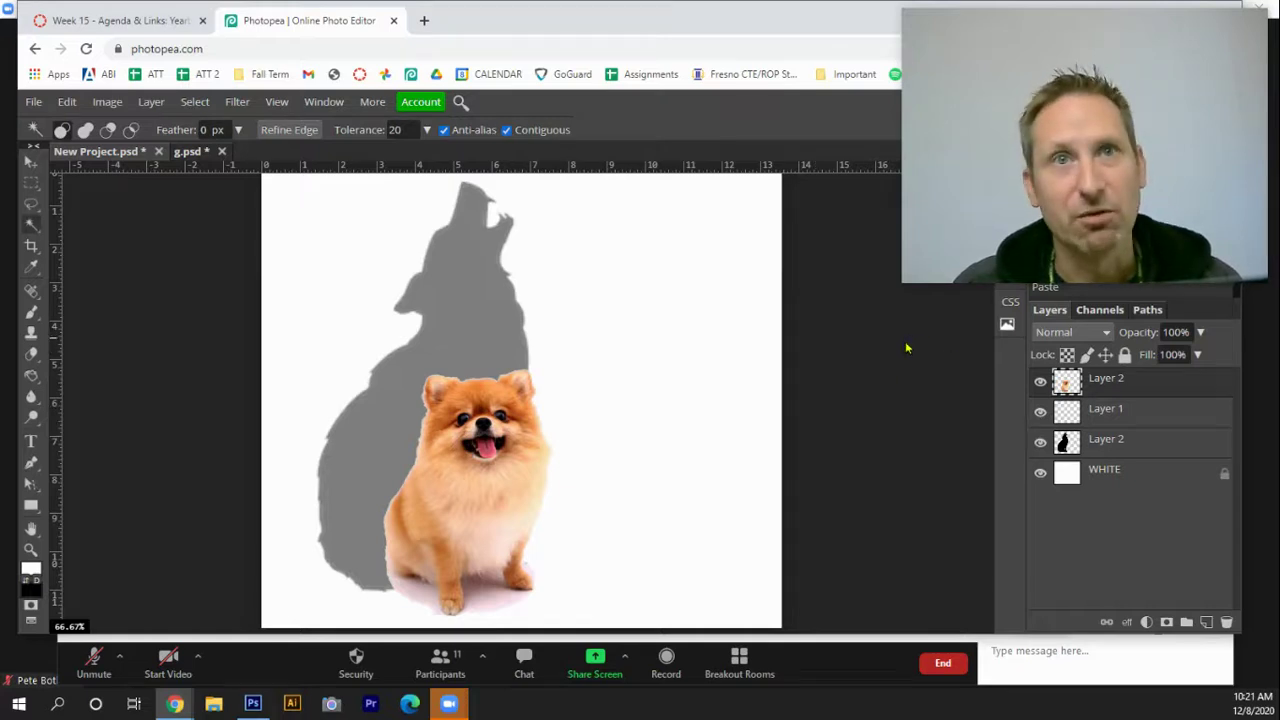
key("ctrl+z")
key("ctrl+alt+shift+v")
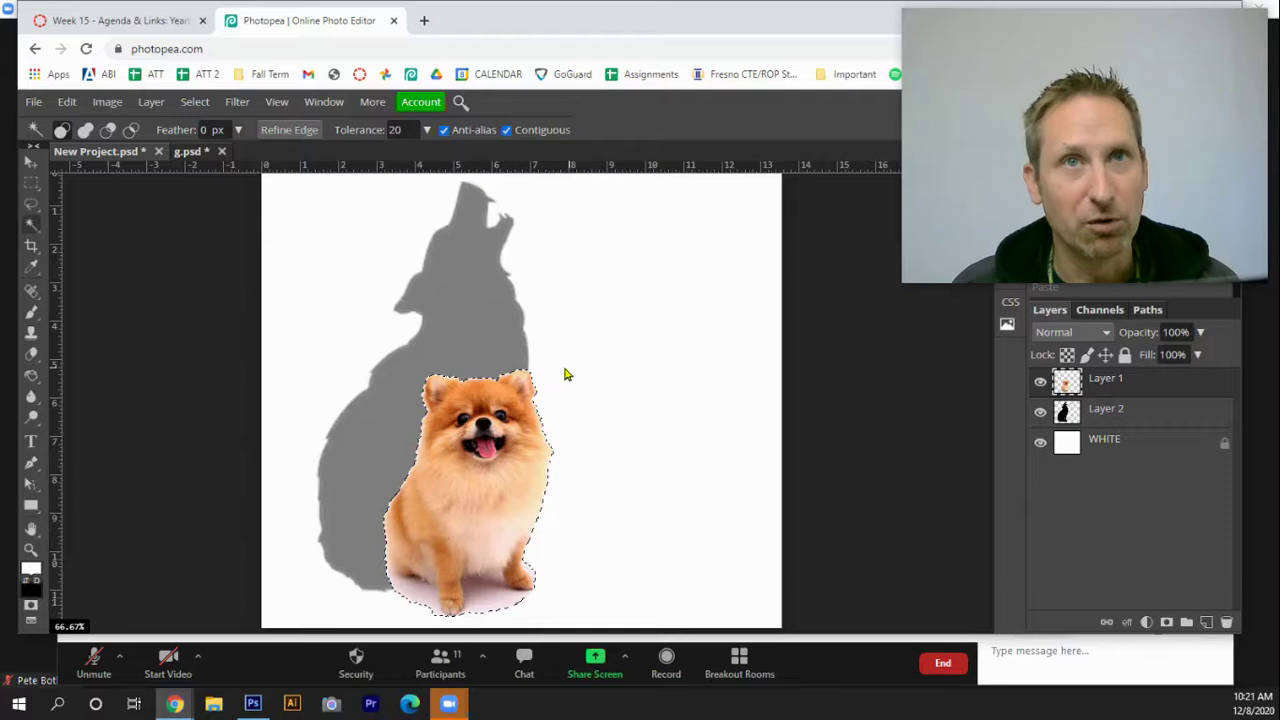
Feather the dog selection by 5 px and cut-paste it onto a new top layer.
left_click(188, 104)
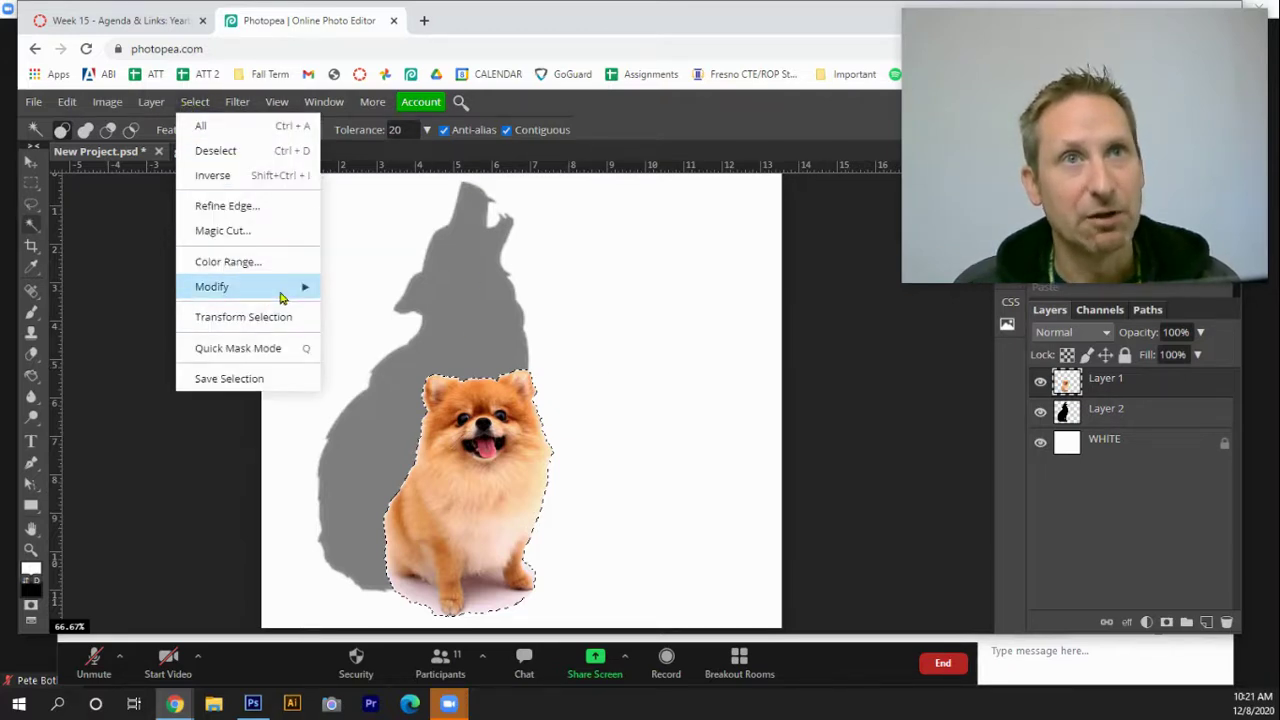
mouse_move(284, 298)
left_click(386, 389)
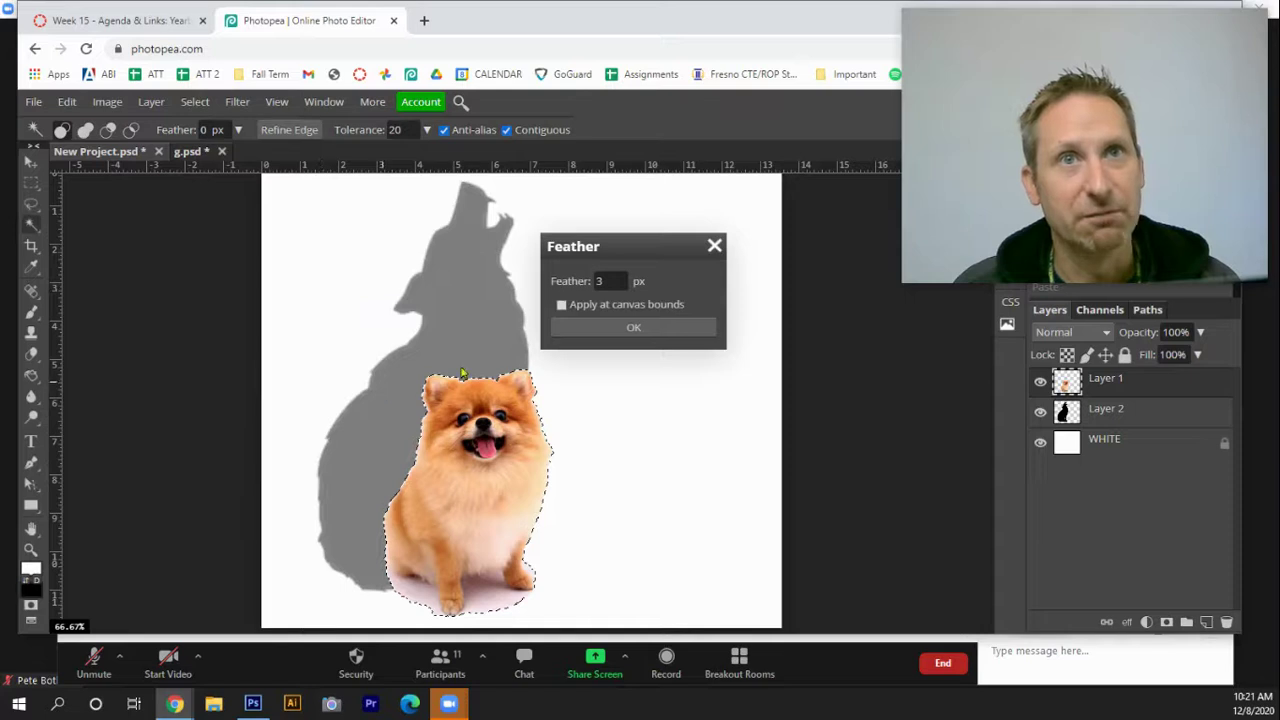
left_click(612, 280)
type("5")
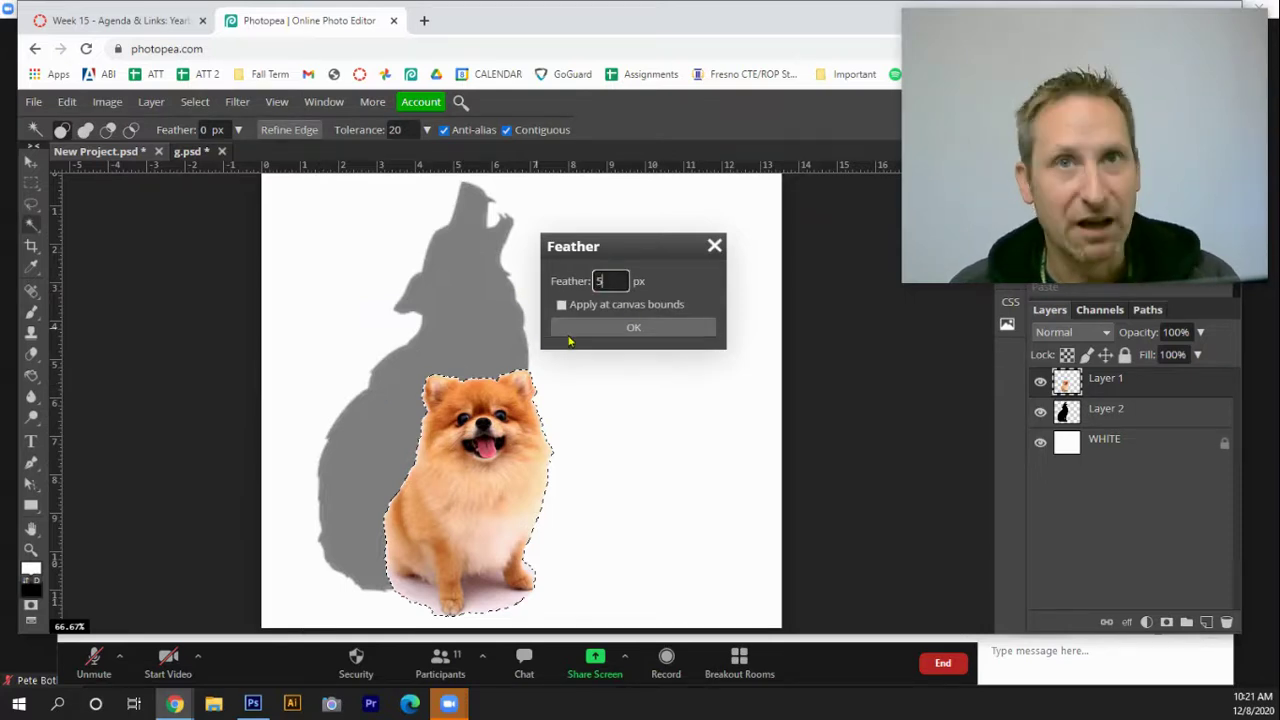
left_click(636, 326)
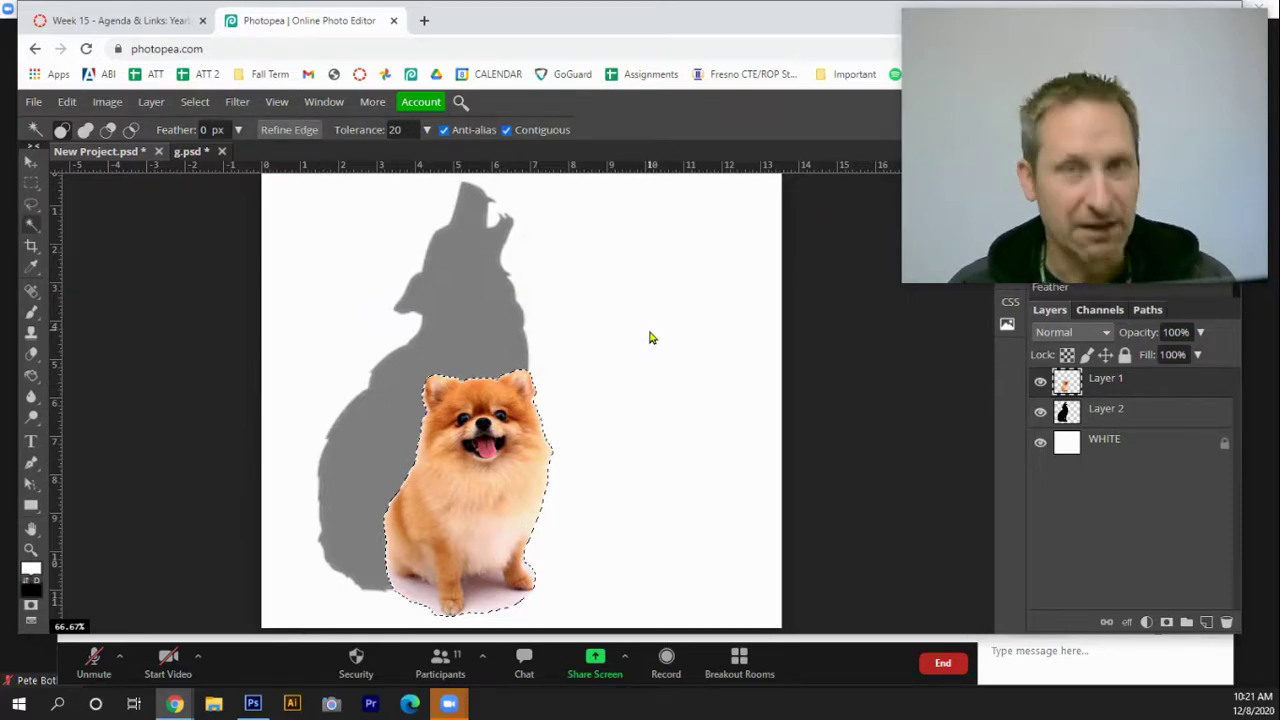
key("Delete")
key("ctrl+v")
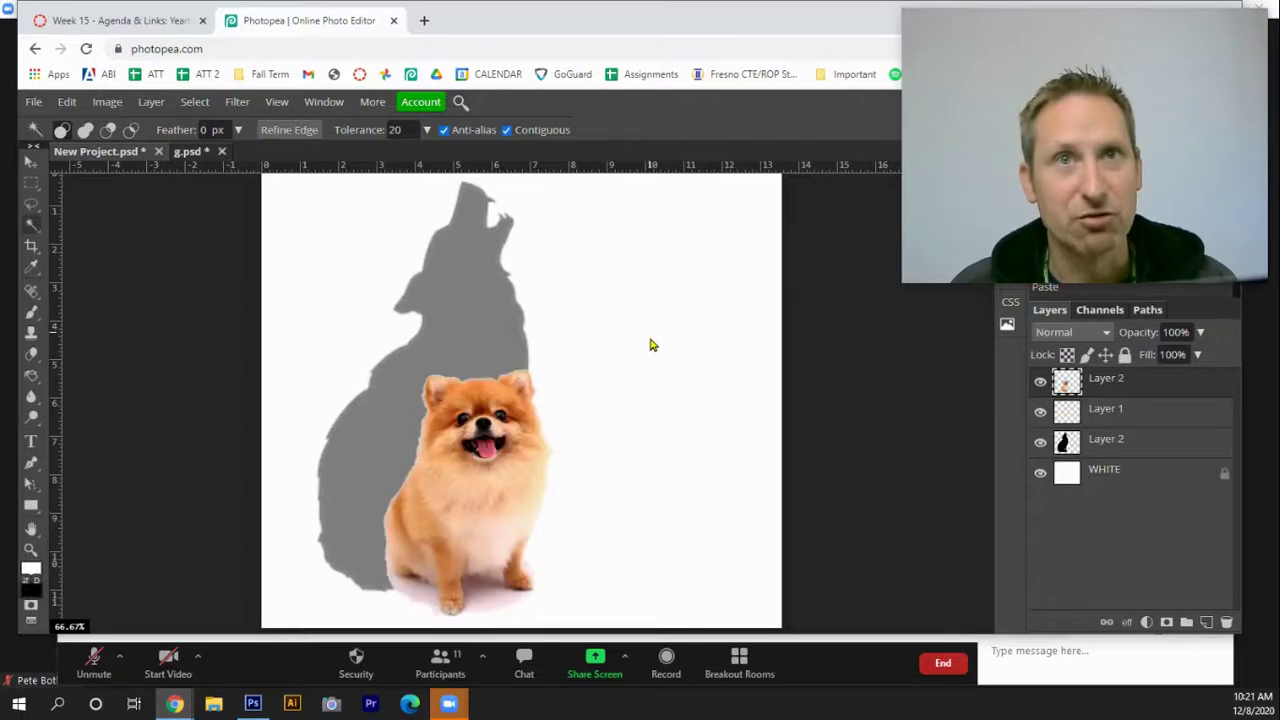
Hide the empty Layer 1 and move the wolf silhouette up and to the right.
left_click(1039, 412)
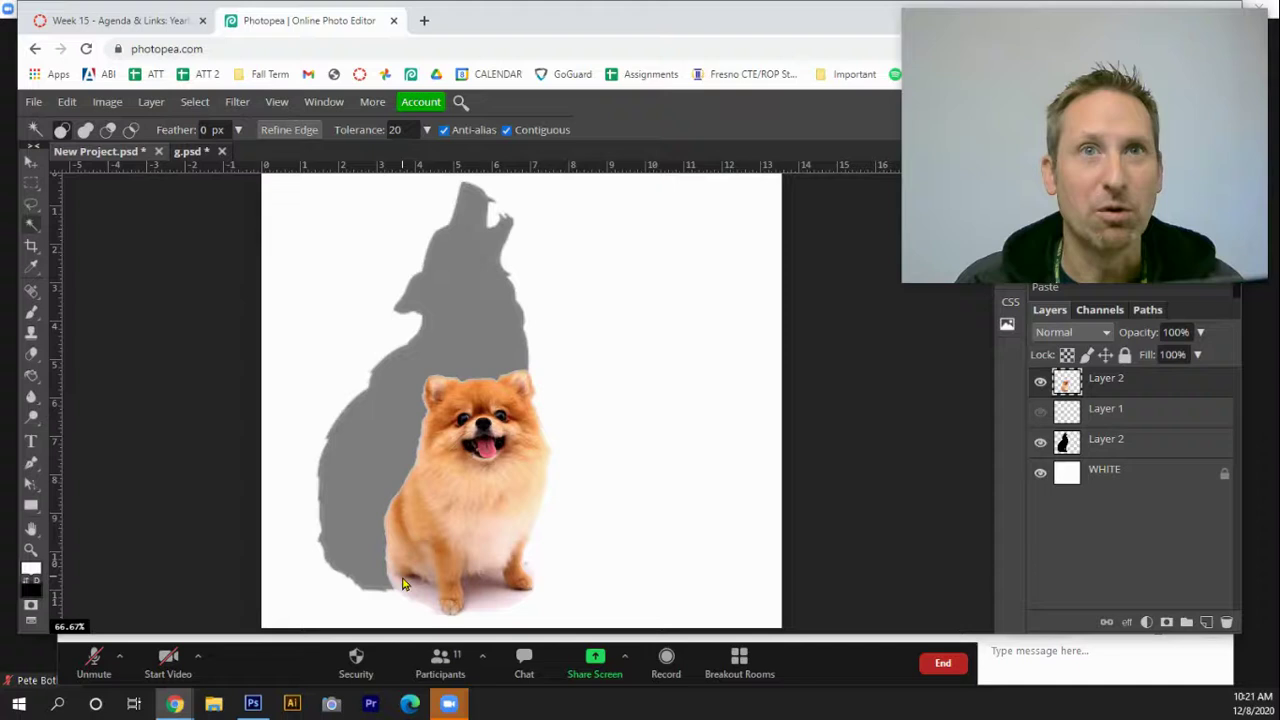
left_click(498, 522)
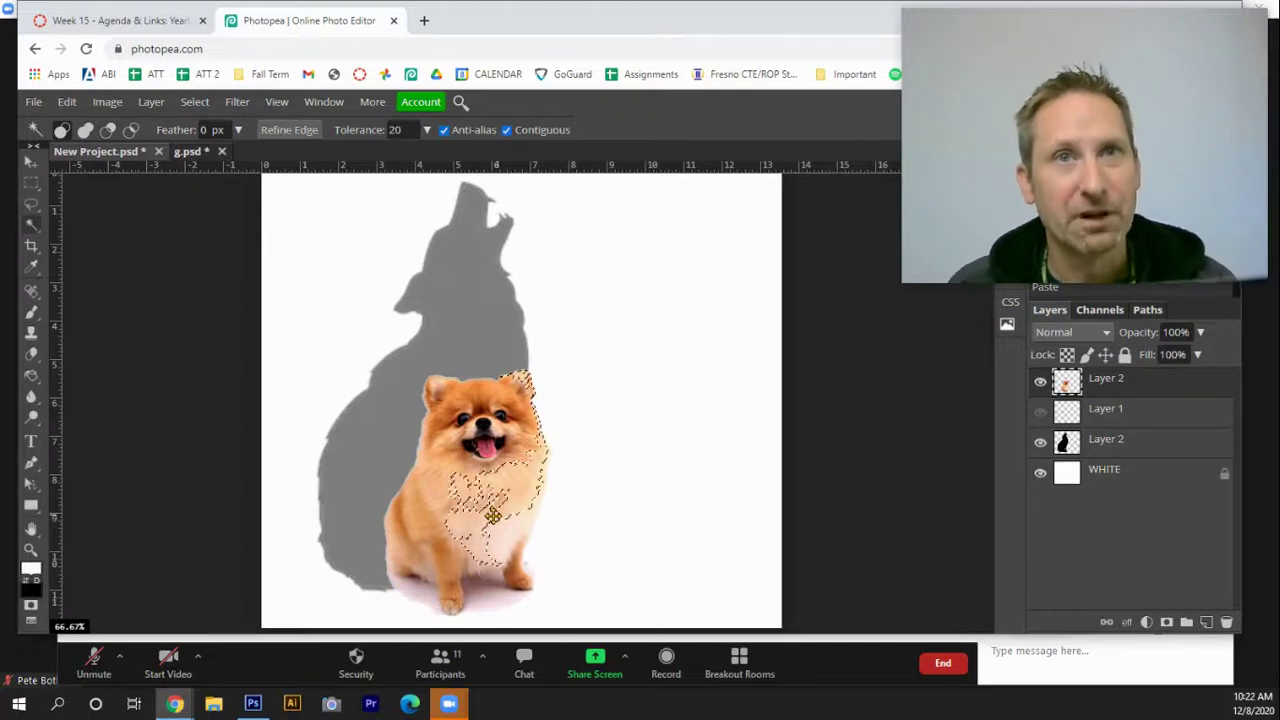
key("ctrl+d")
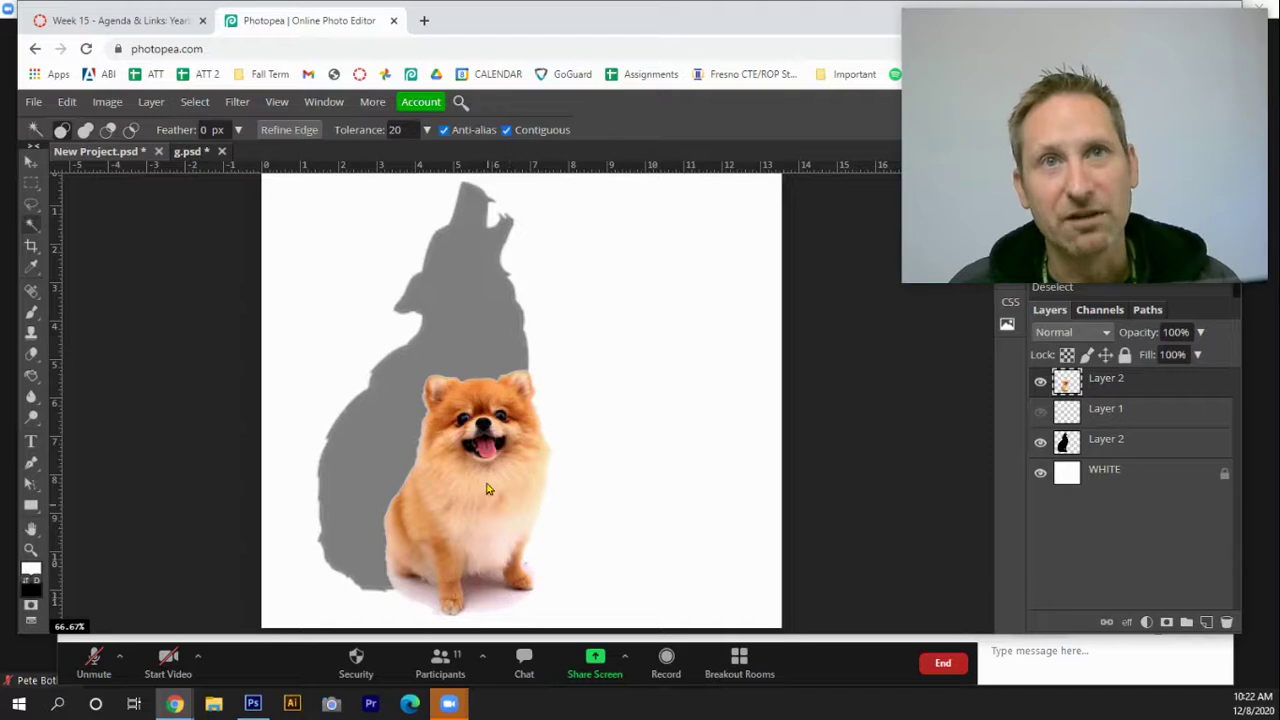
left_click(1052, 440)
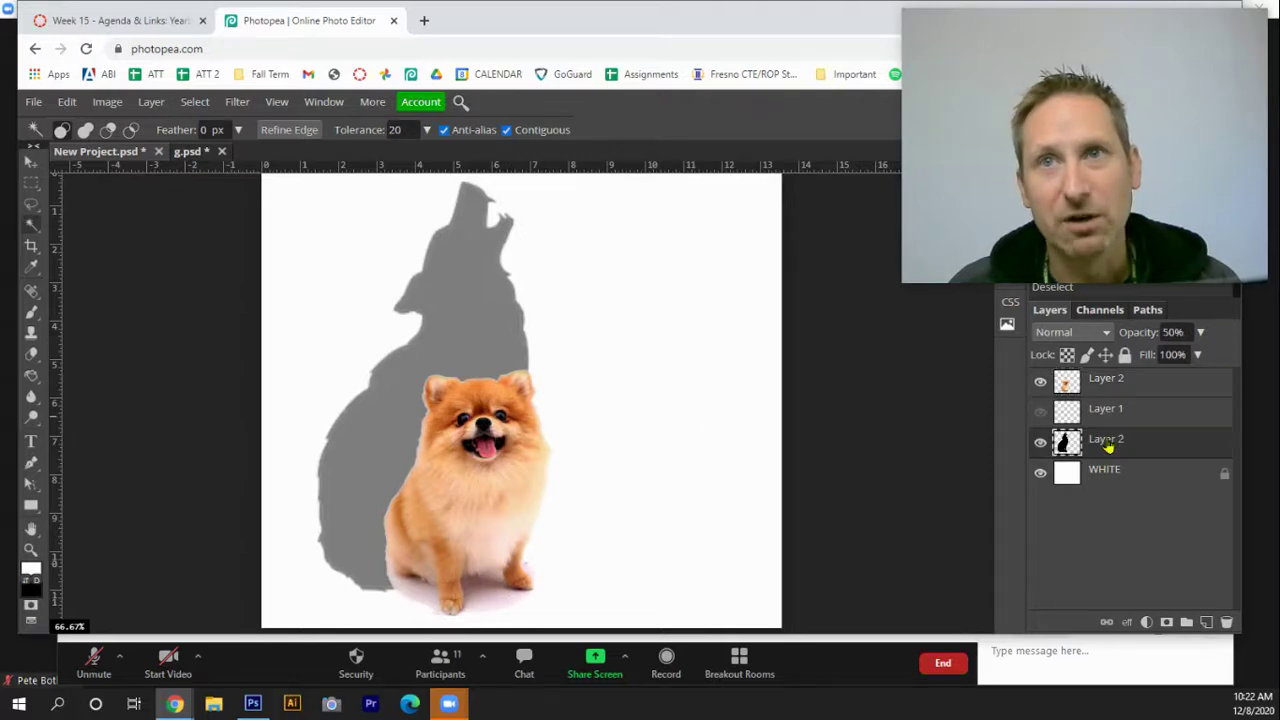
left_click(489, 335)
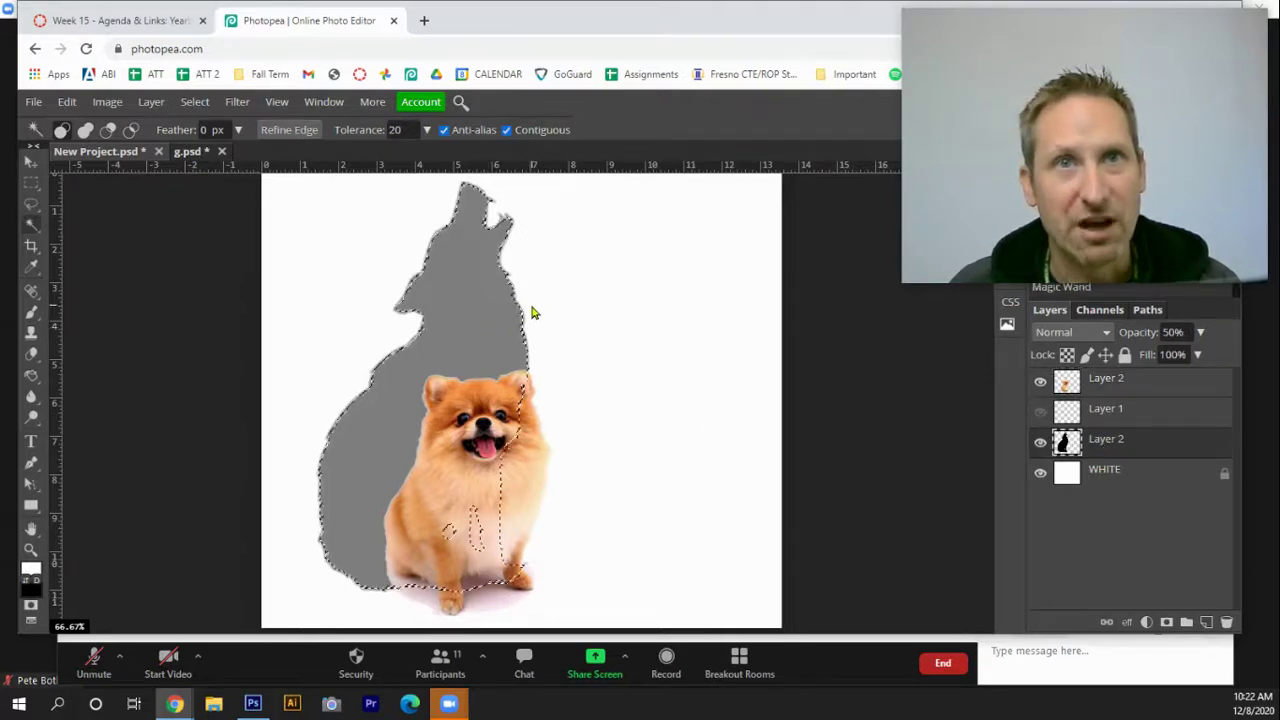
key("ctrl+d")
key("v")
left_click_drag(486, 340, 528, 312)
Shrink the wolf to about 80%, flip it horizontally, reposition it, and lower its opacity to 27%.
left_click(107, 101)
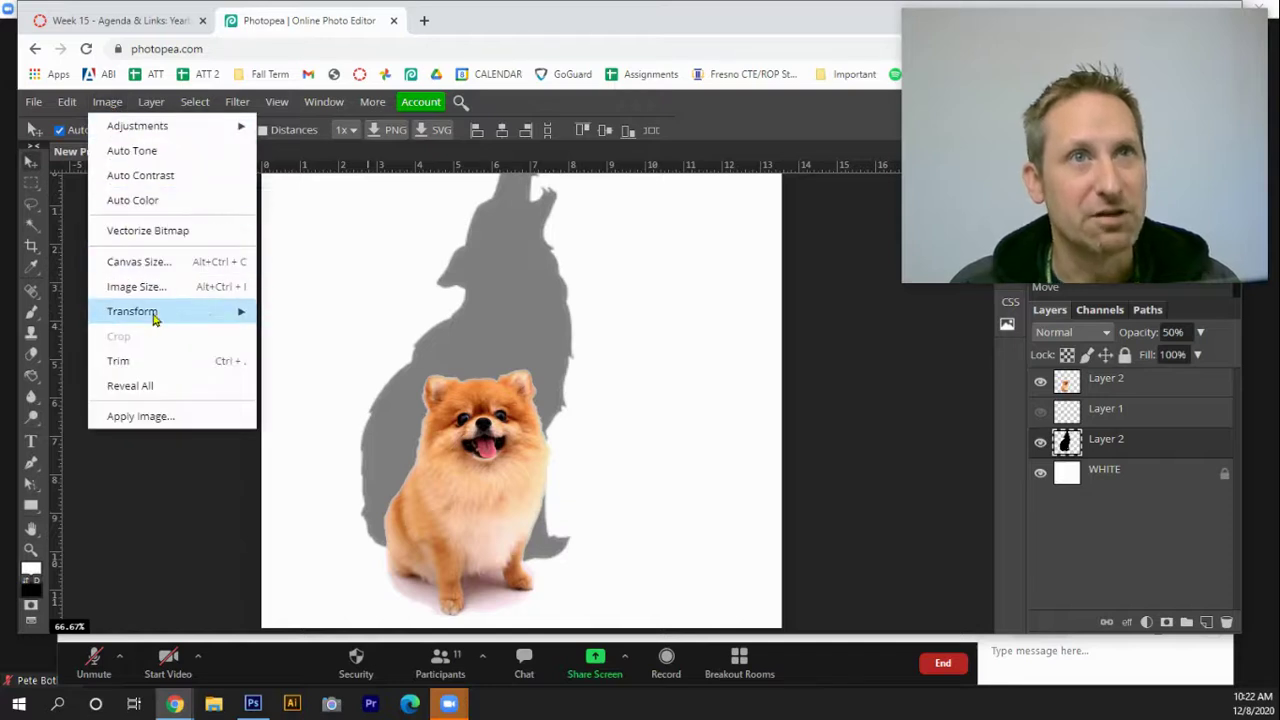
mouse_move(66, 101)
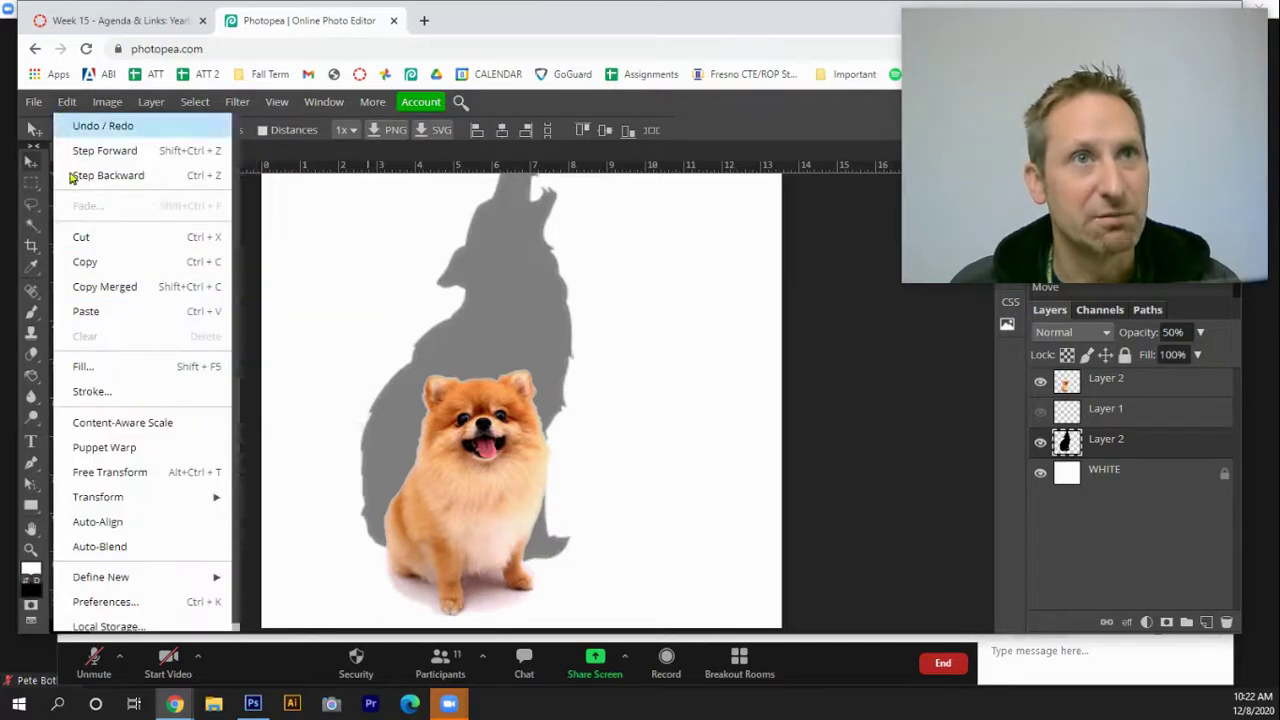
left_click(90, 474)
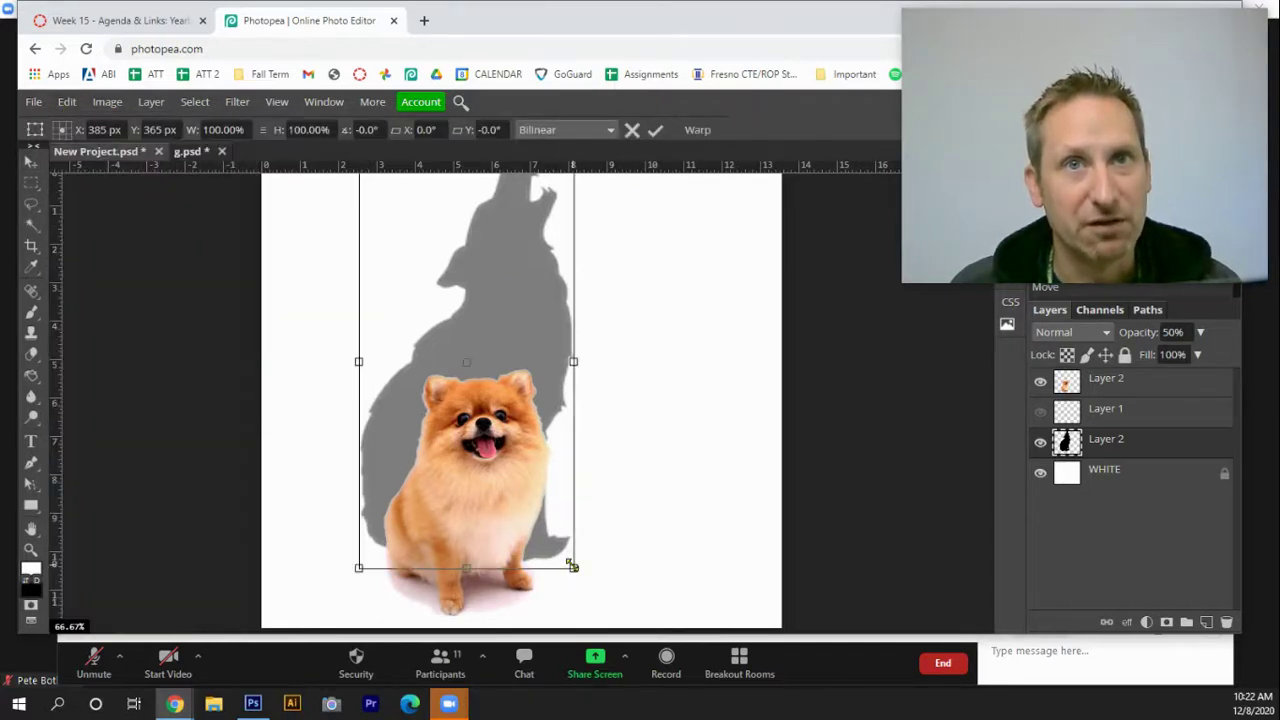
left_click_drag(571, 564, 531, 497)
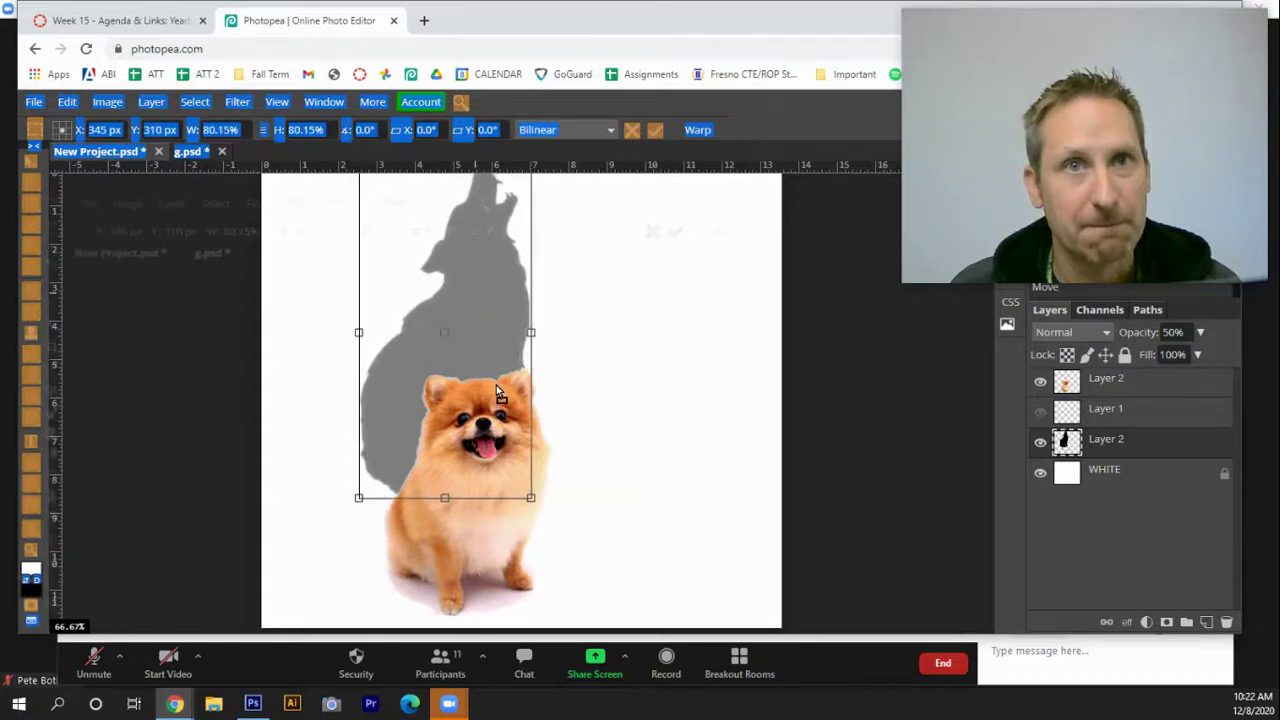
left_click_drag(489, 352, 588, 371)
left_click_drag(643, 405, 261, 405)
left_click_drag(375, 441, 428, 449)
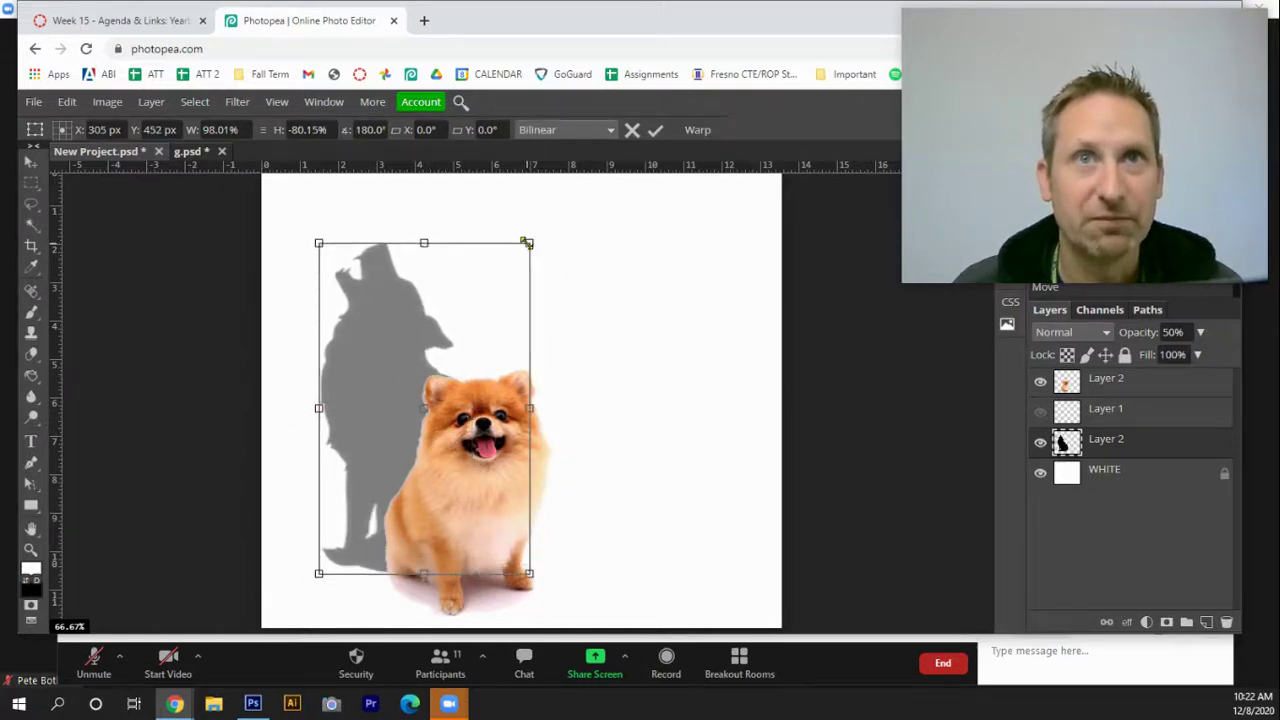
key("Return")
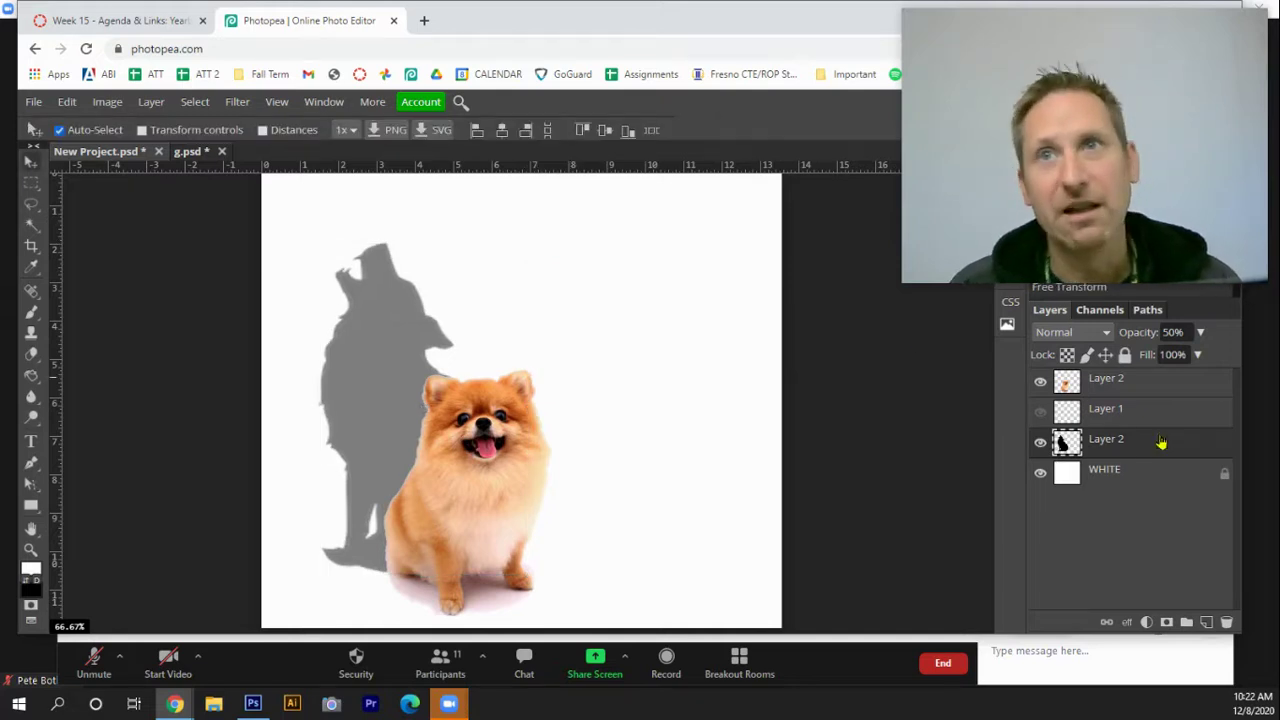
left_click(1200, 332)
Lower the wolf shadow to 27% opacity and soften its edges with a 3.4 px Gaussian Blur.
left_click_drag(1164, 358, 1150, 366)
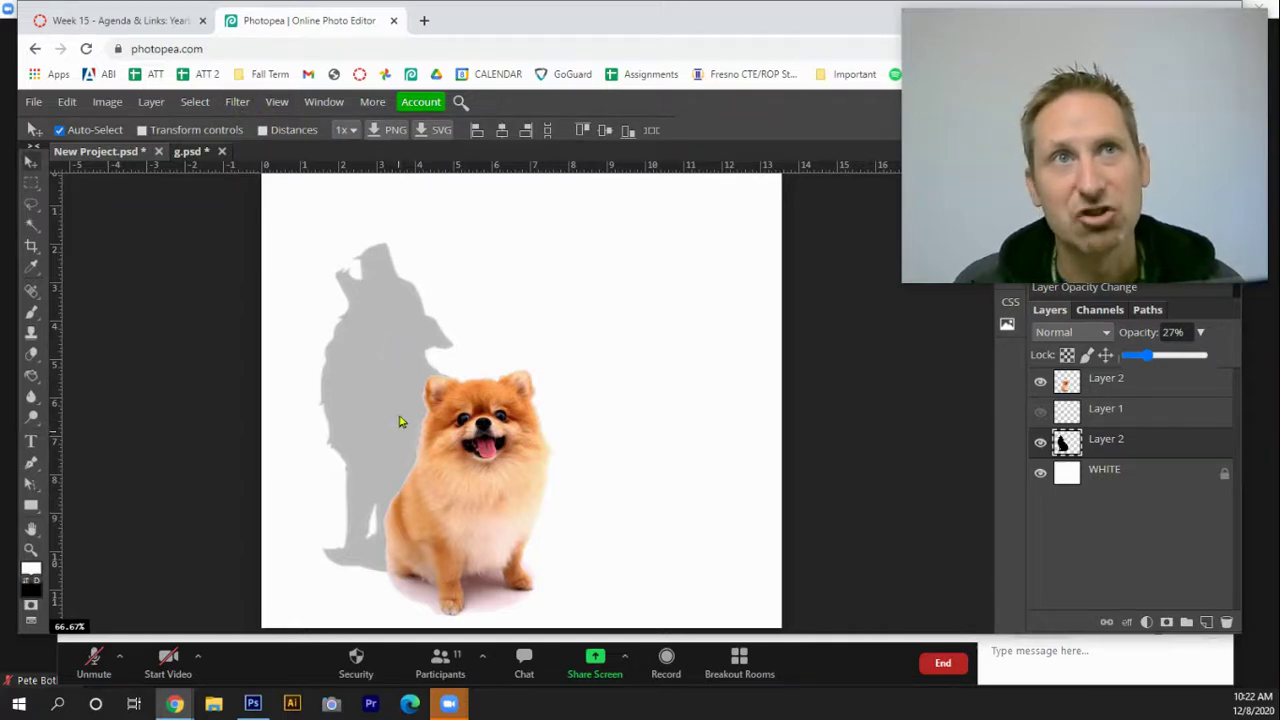
left_click(240, 102)
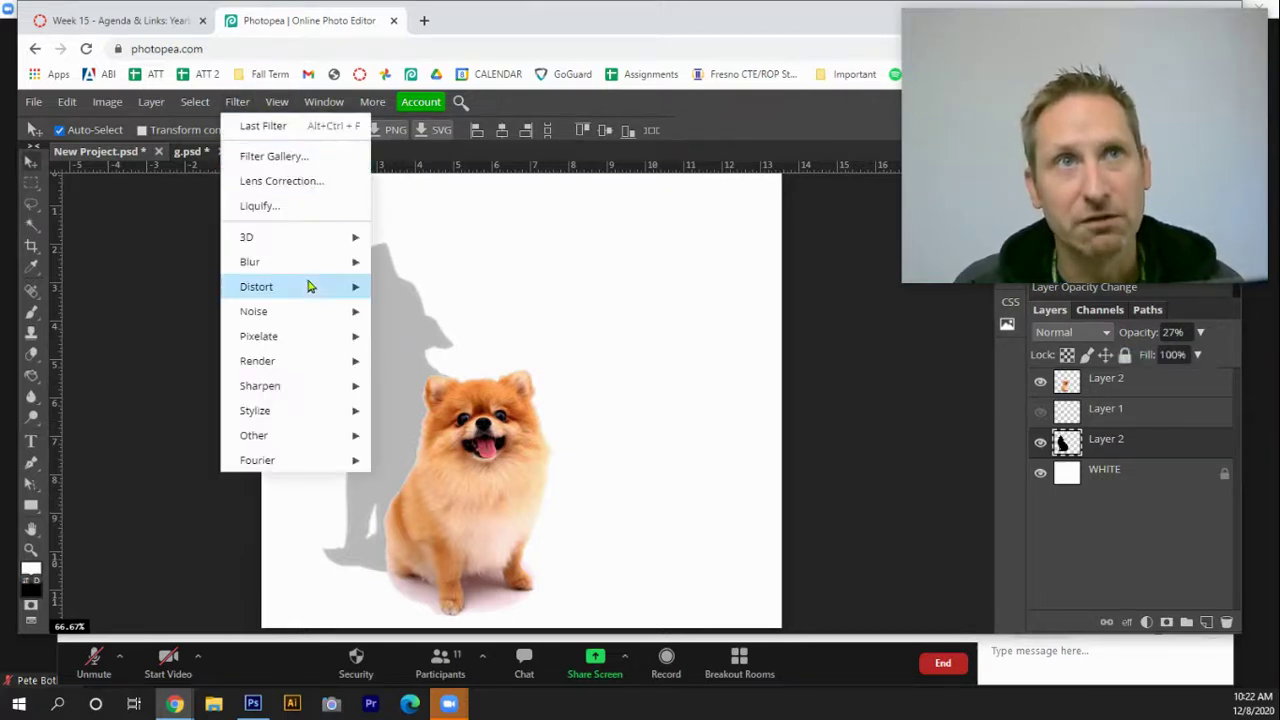
mouse_move(303, 276)
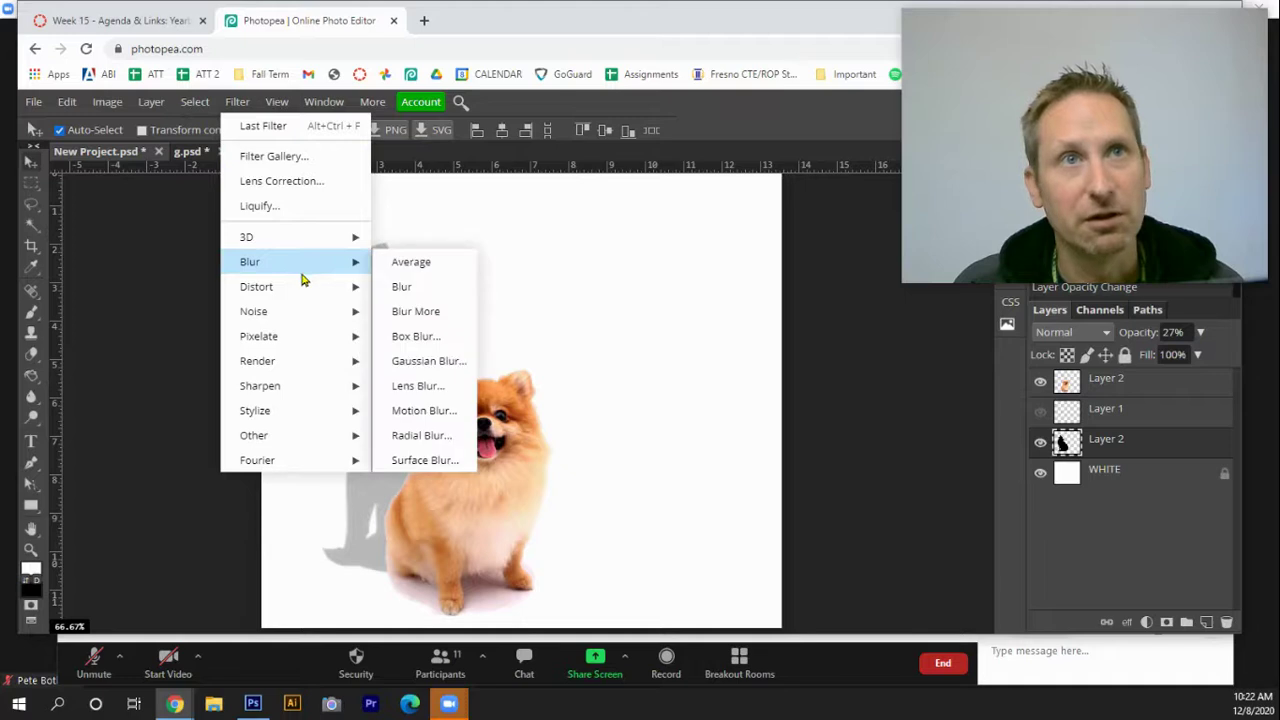
left_click(445, 364)
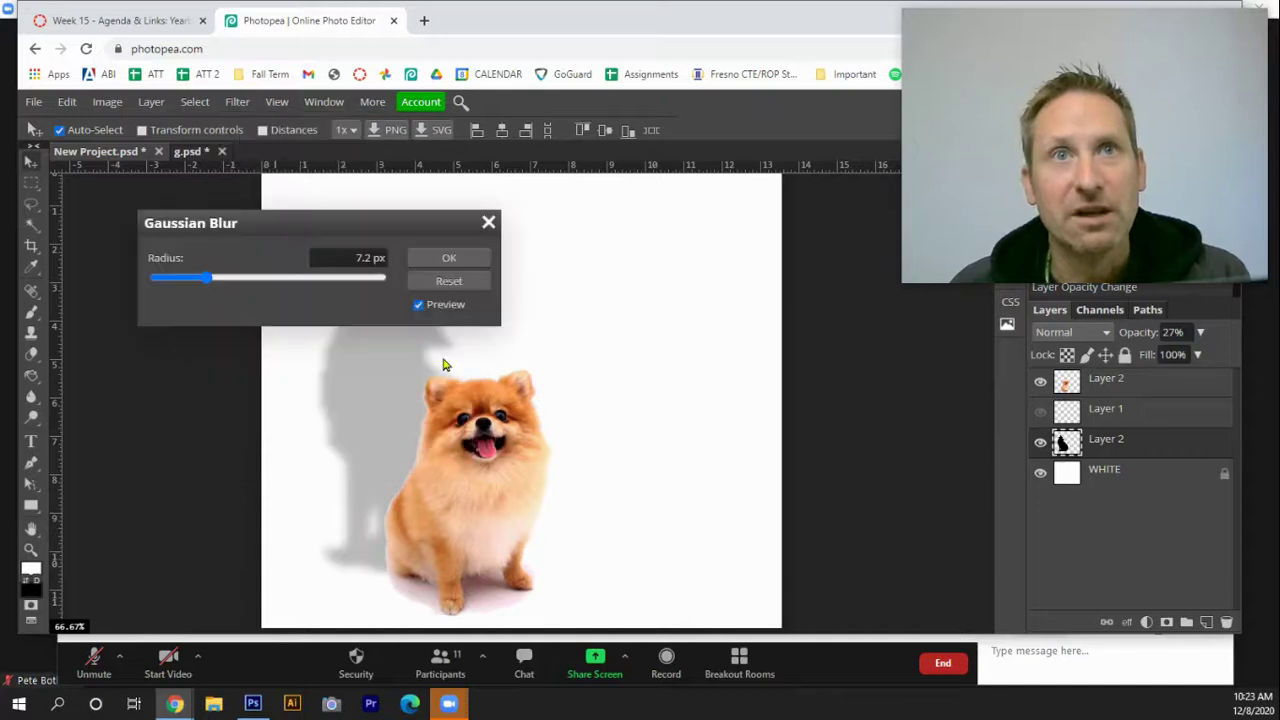
left_click_drag(307, 209, 749, 281)
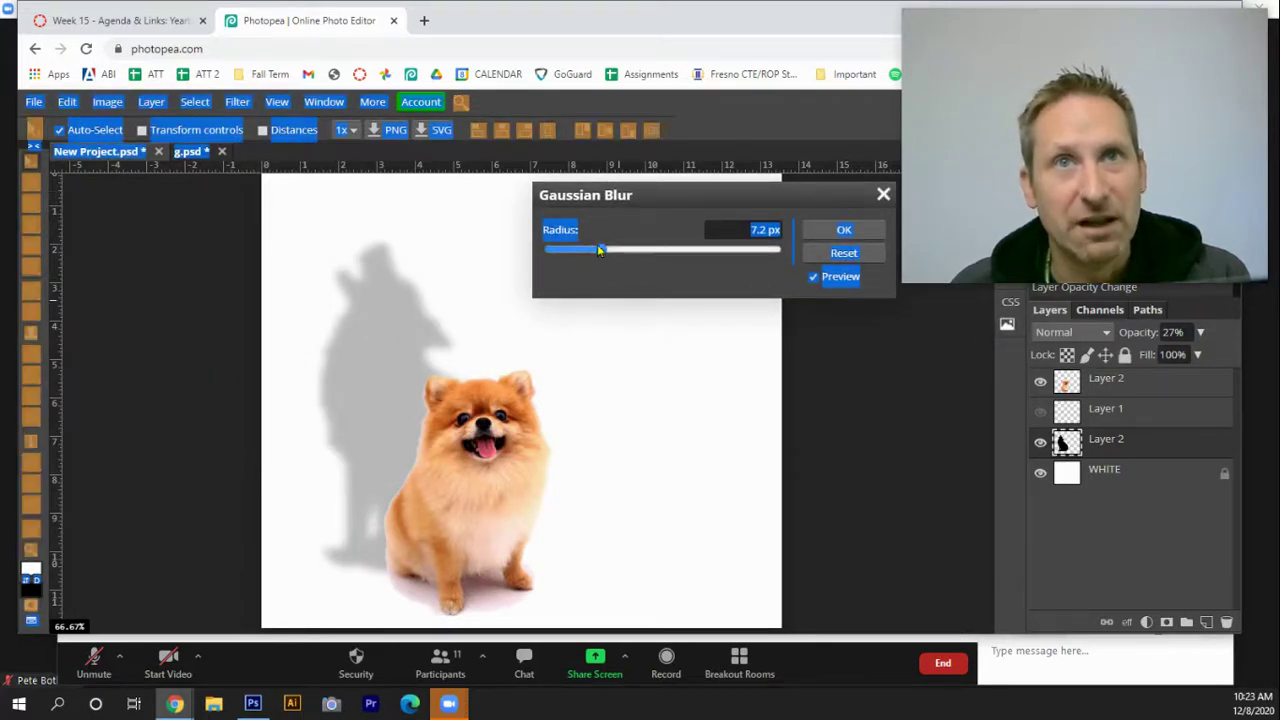
mouse_move(598, 249)
left_mouse_down()
mouse_move(570, 256)
mouse_move(603, 254)
mouse_move(592, 252)
left_mouse_up()
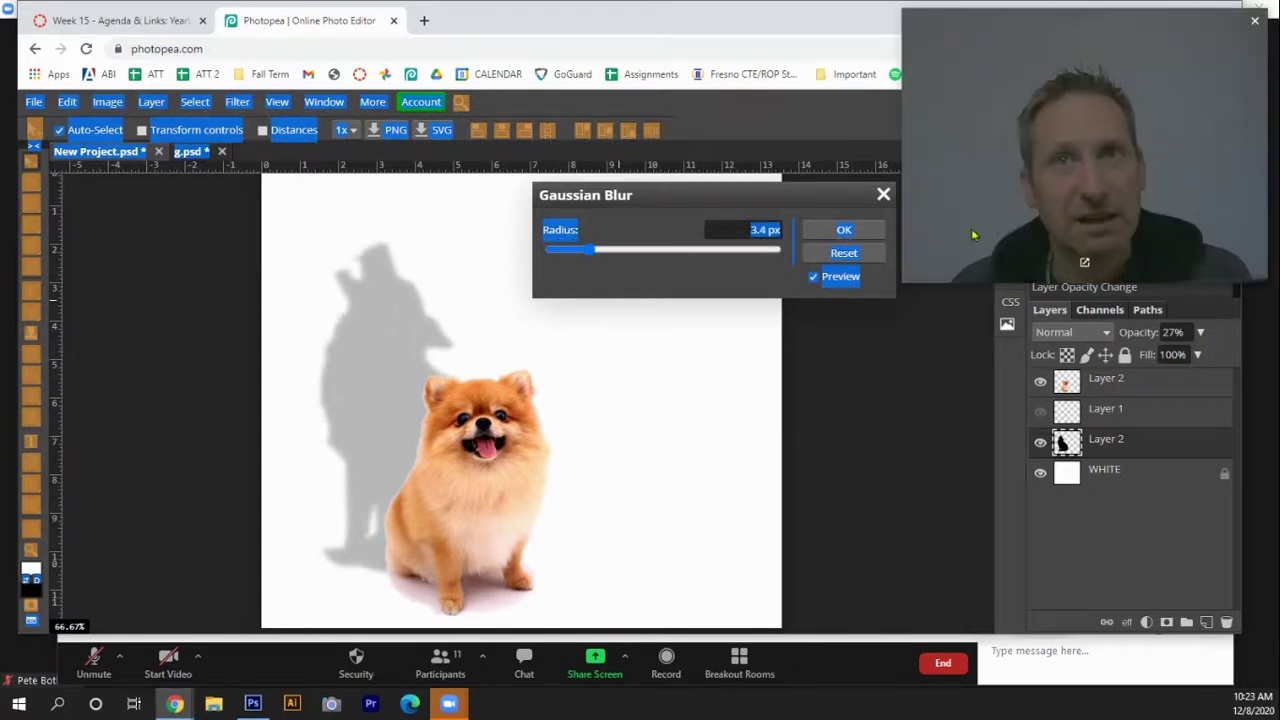
left_click(840, 230)
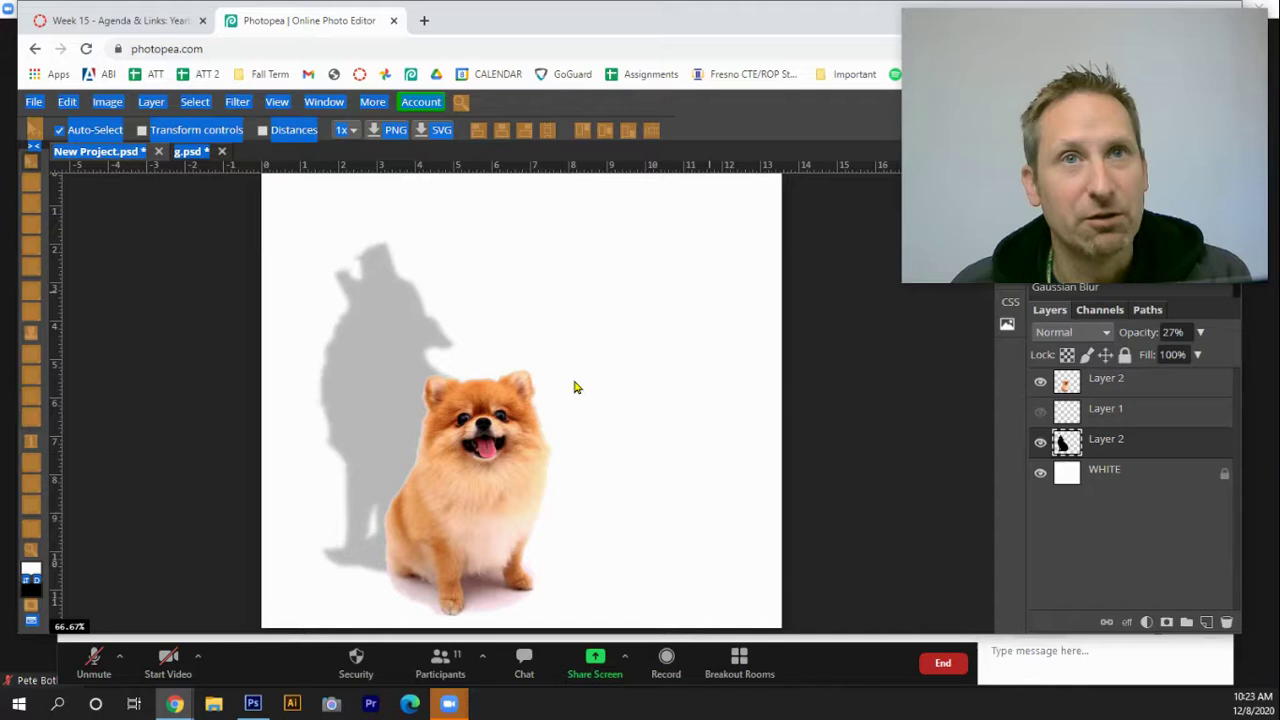
Deselect all layers, zoom in on the dog's feet, and switch to the Eraser.
left_click(279, 475)
left_click(279, 475)
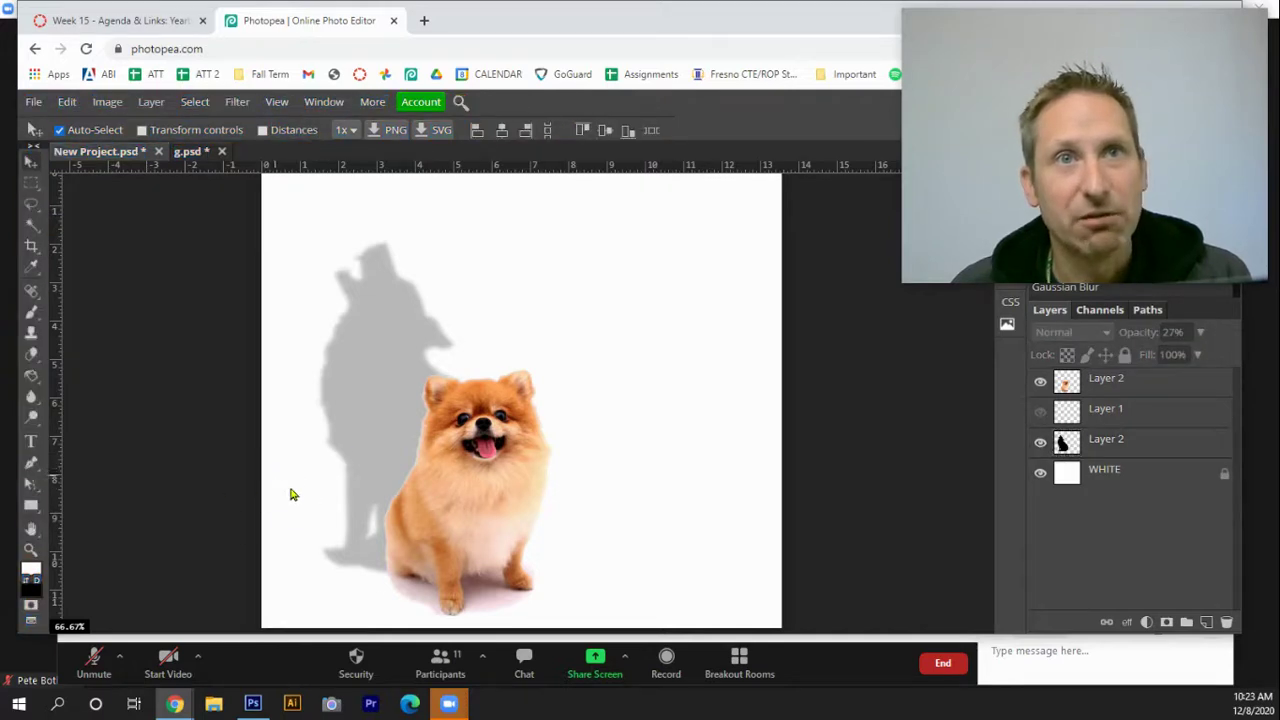
left_click(31, 548)
left_click(443, 597)
left_click(443, 597)
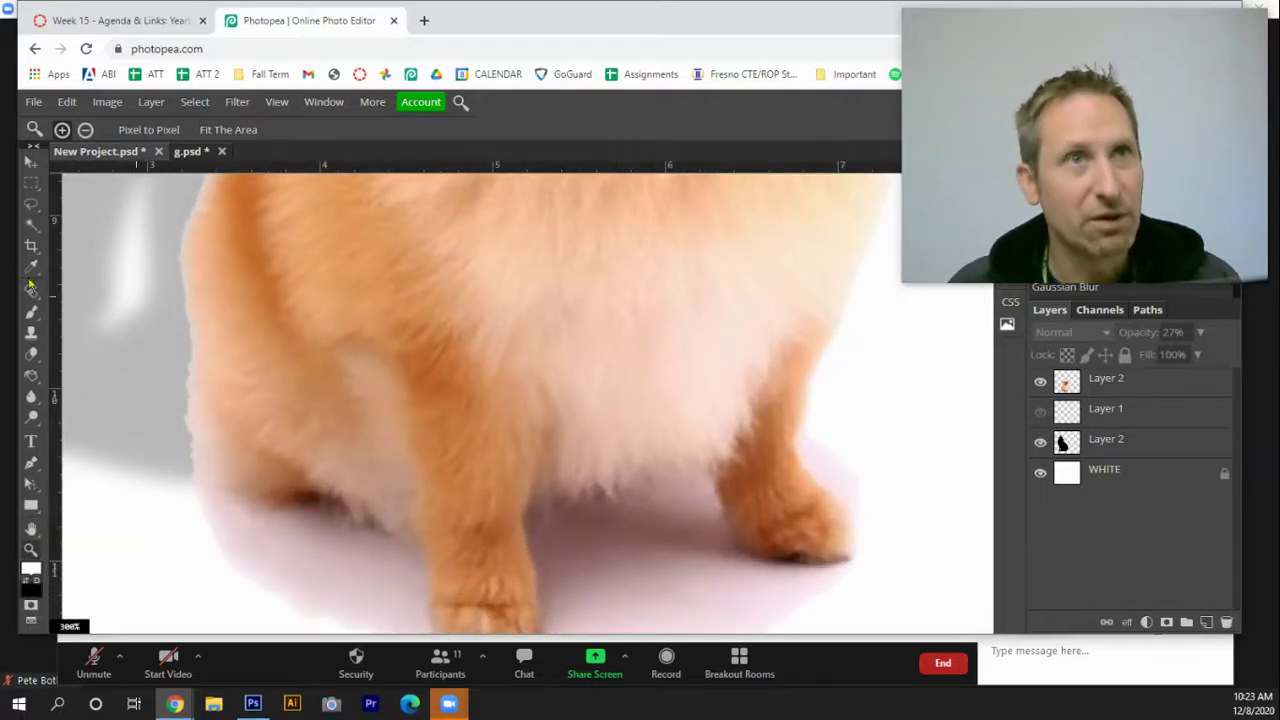
key("e")
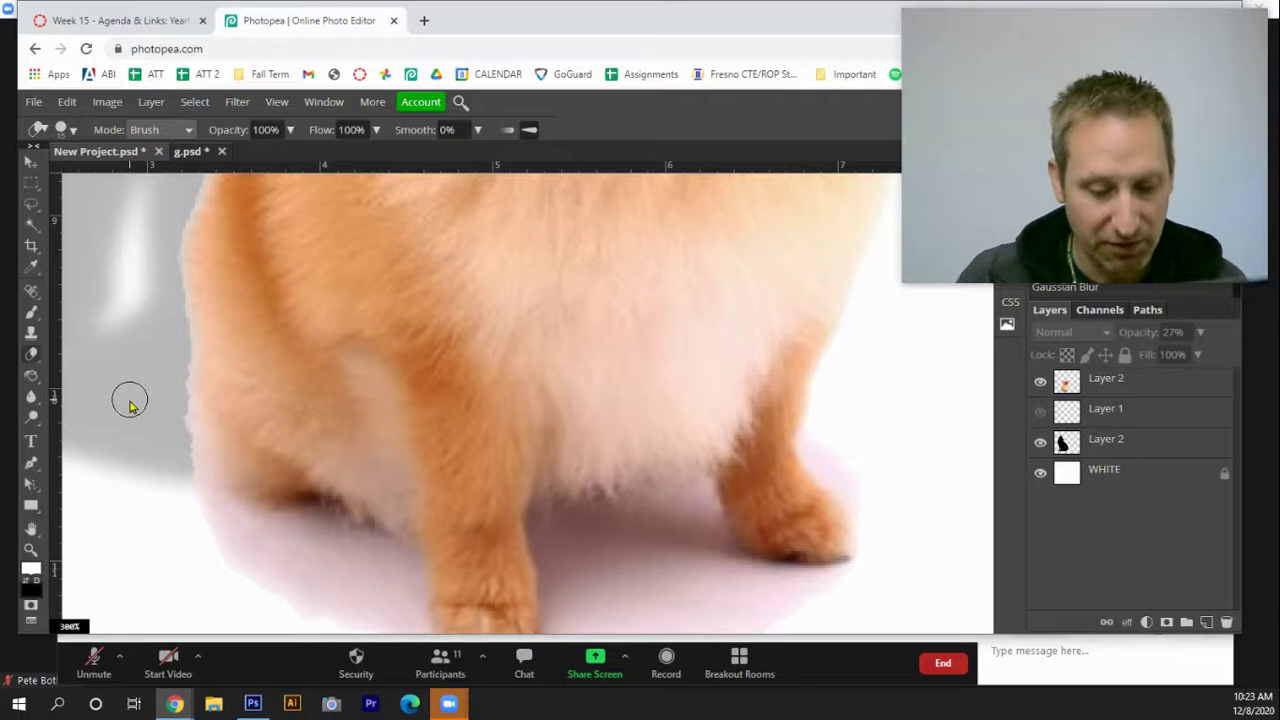
key("ctrl+1")
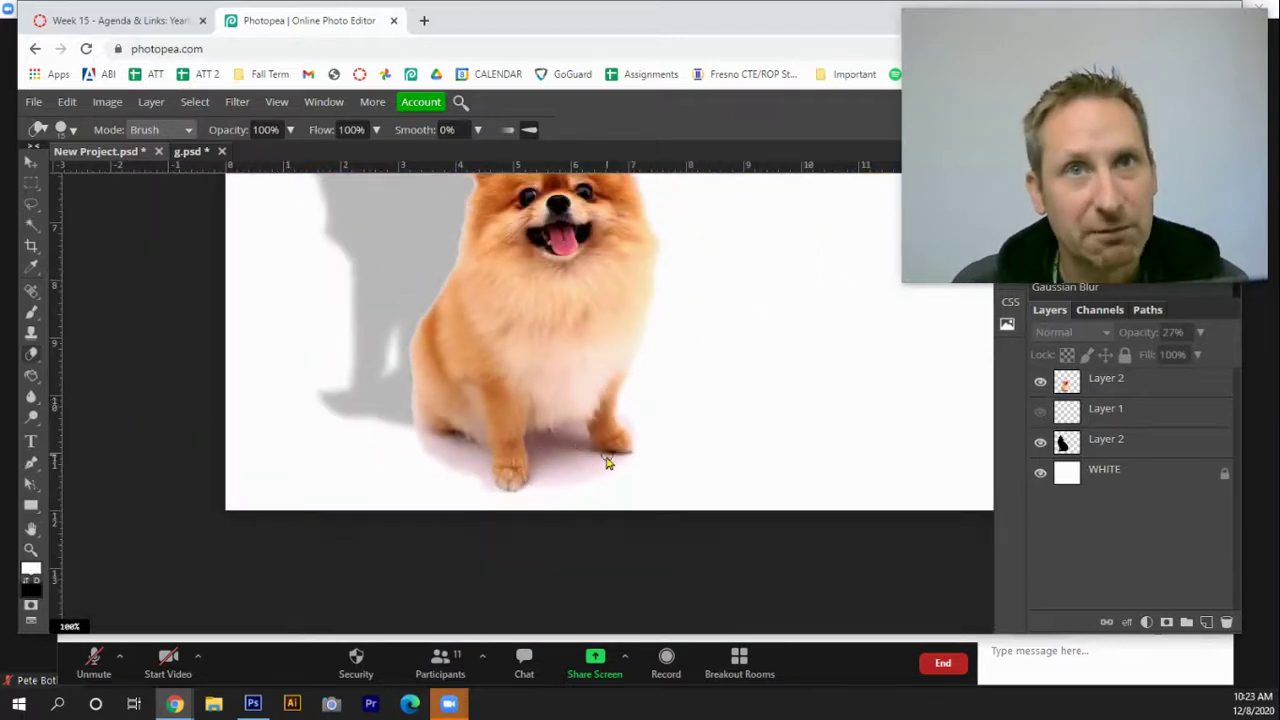
left_click(588, 462)
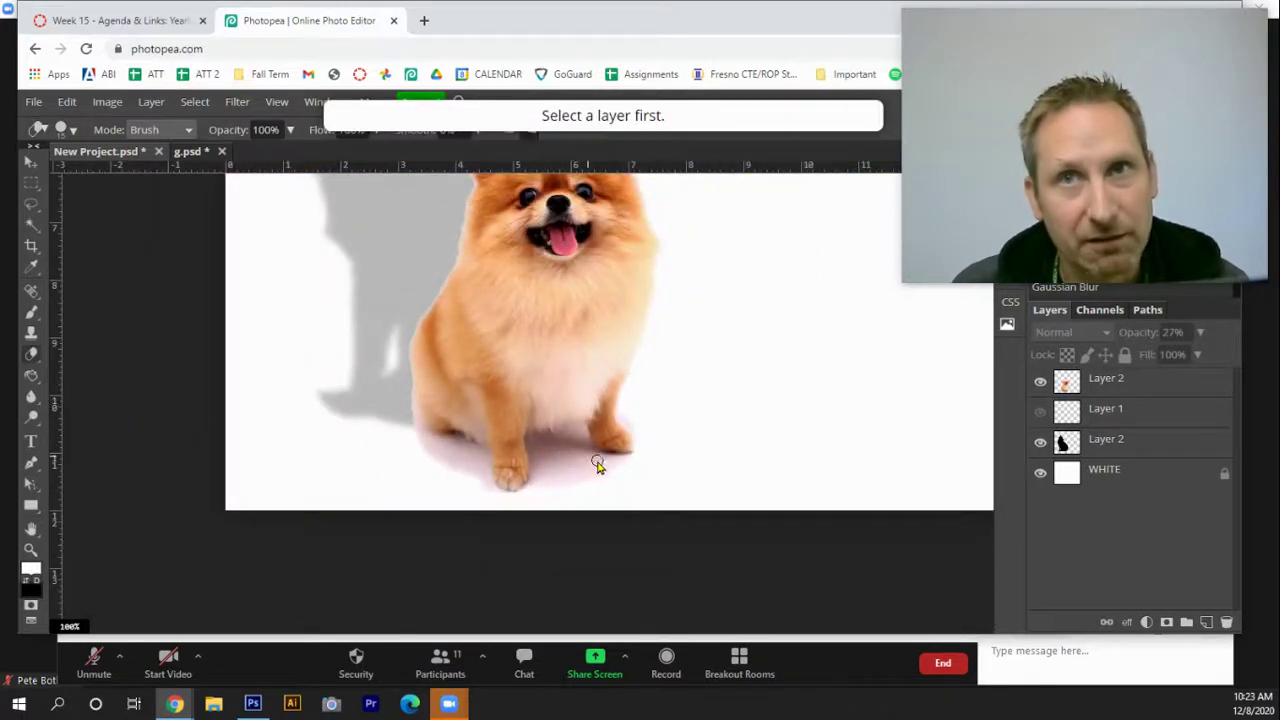
On the dog layer, erase the pink shadow under its feet with a 41% opacity, 103 px, 0% hardness eraser.
left_click(1097, 389)
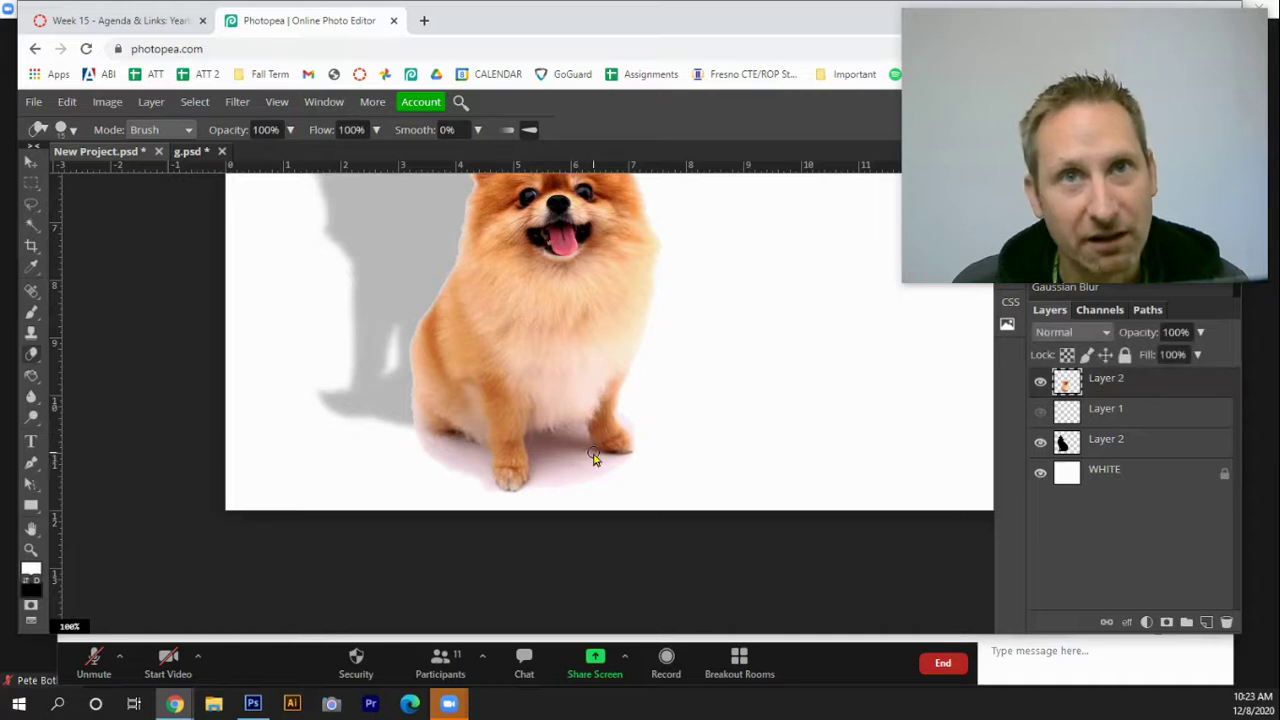
left_click(290, 130)
left_click(251, 155)
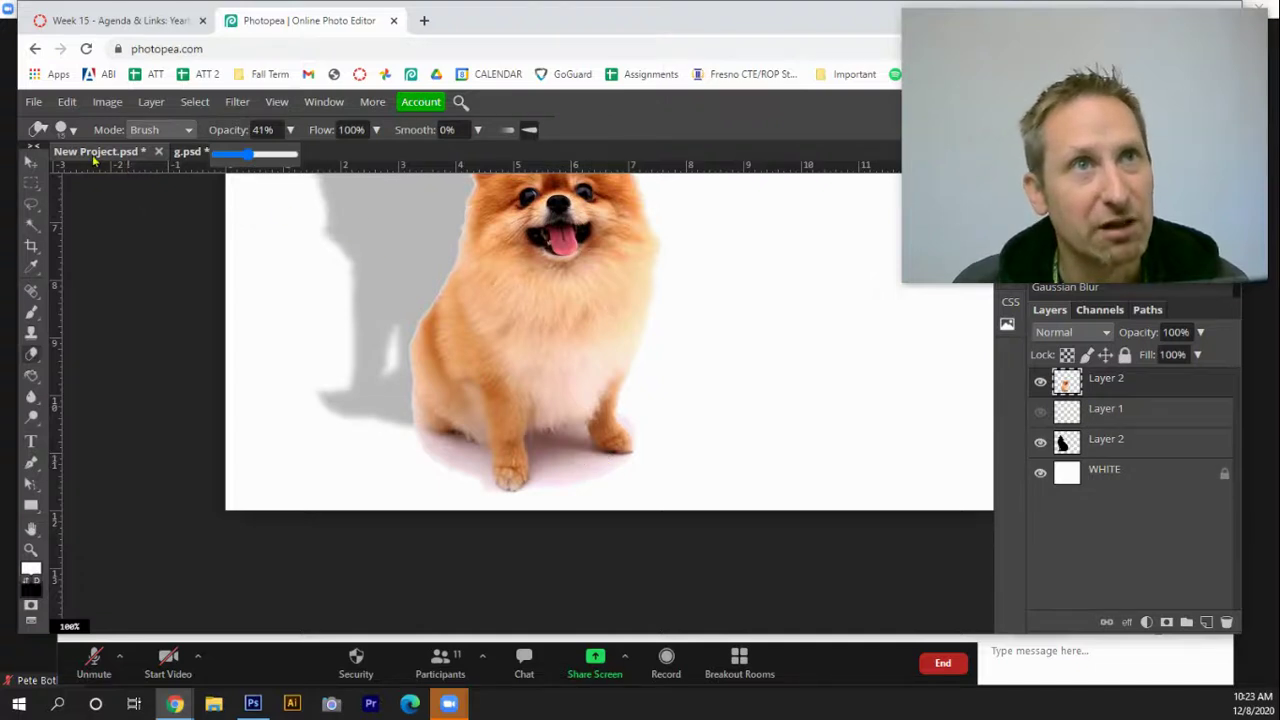
left_click(72, 130)
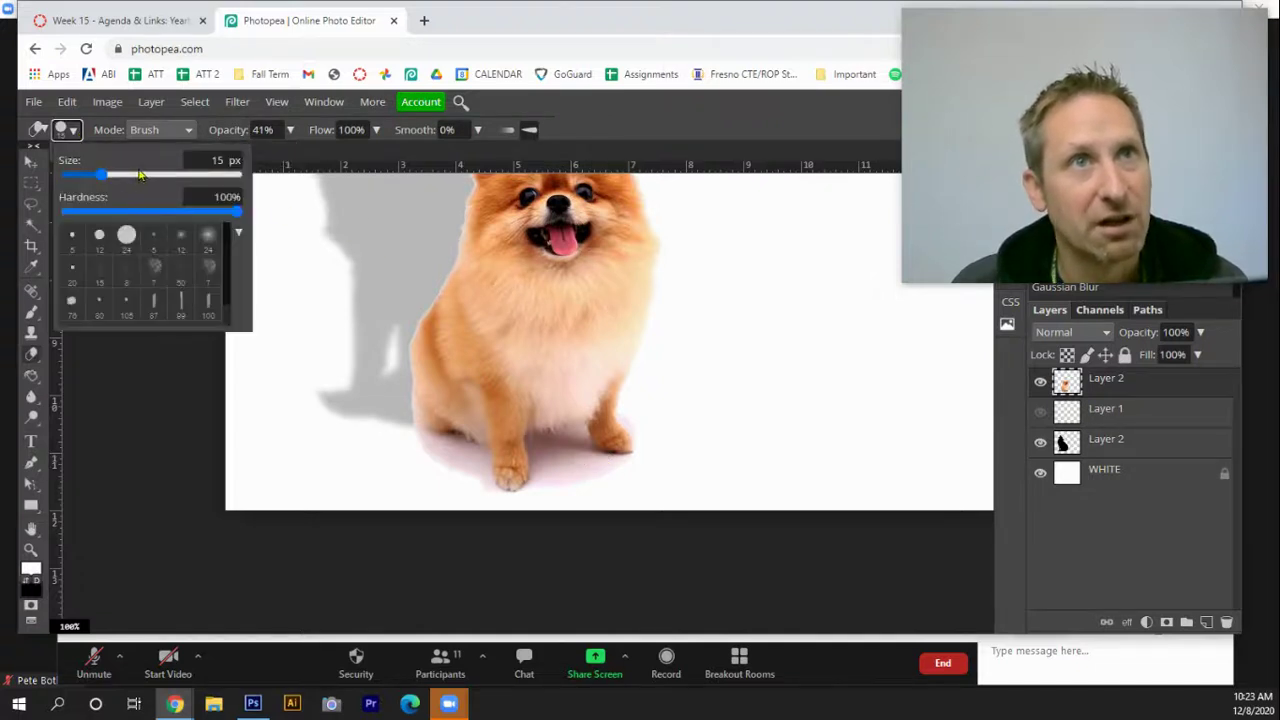
left_click_drag(214, 210, 3, 207)
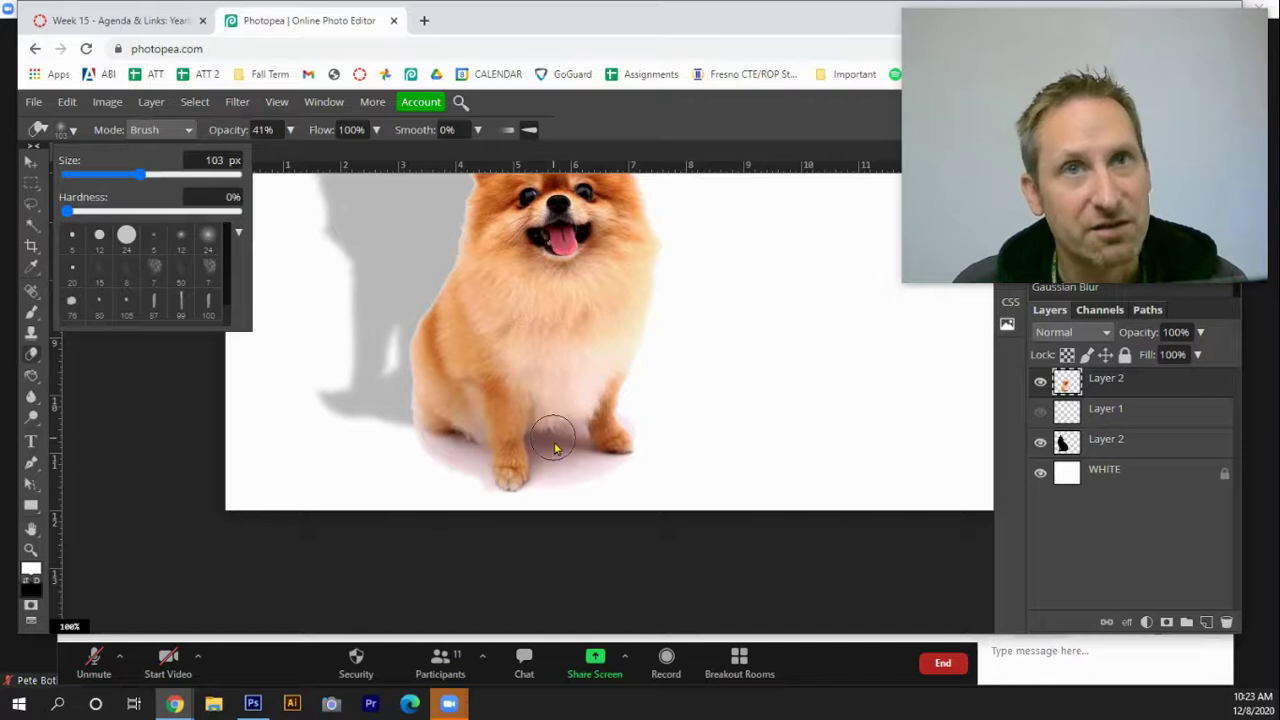
mouse_move(557, 466)
left_mouse_down()
mouse_move(609, 486)
mouse_move(446, 483)
mouse_move(466, 491)
mouse_move(454, 491)
mouse_move(466, 488)
mouse_move(400, 463)
mouse_move(451, 471)
mouse_move(473, 511)
mouse_move(495, 518)
left_mouse_up()
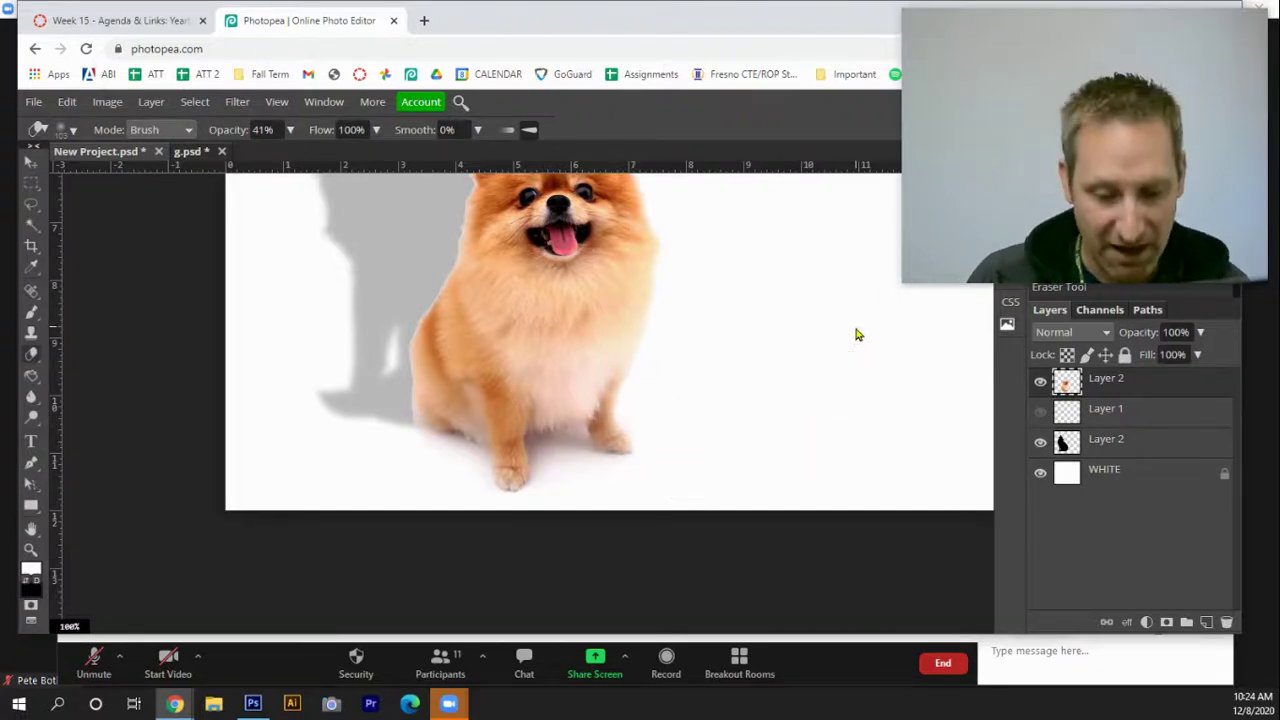
Crop the canvas to a roughly 8.4 × 11 in portrait frame around the dog and wolf shadow.
key("ctrl+minus")
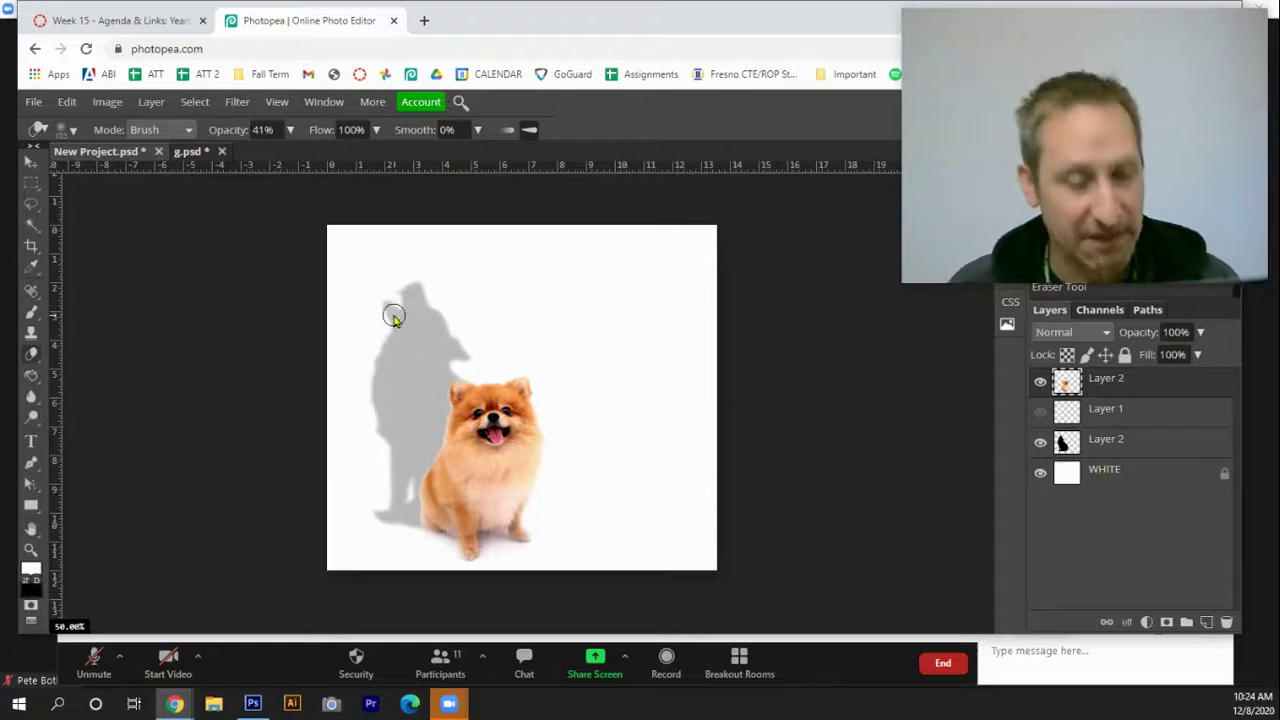
key("c")
mouse_move(343, 249)
left_mouse_down()
mouse_move(571, 514)
mouse_move(586, 566)
left_mouse_up()
key("Return")
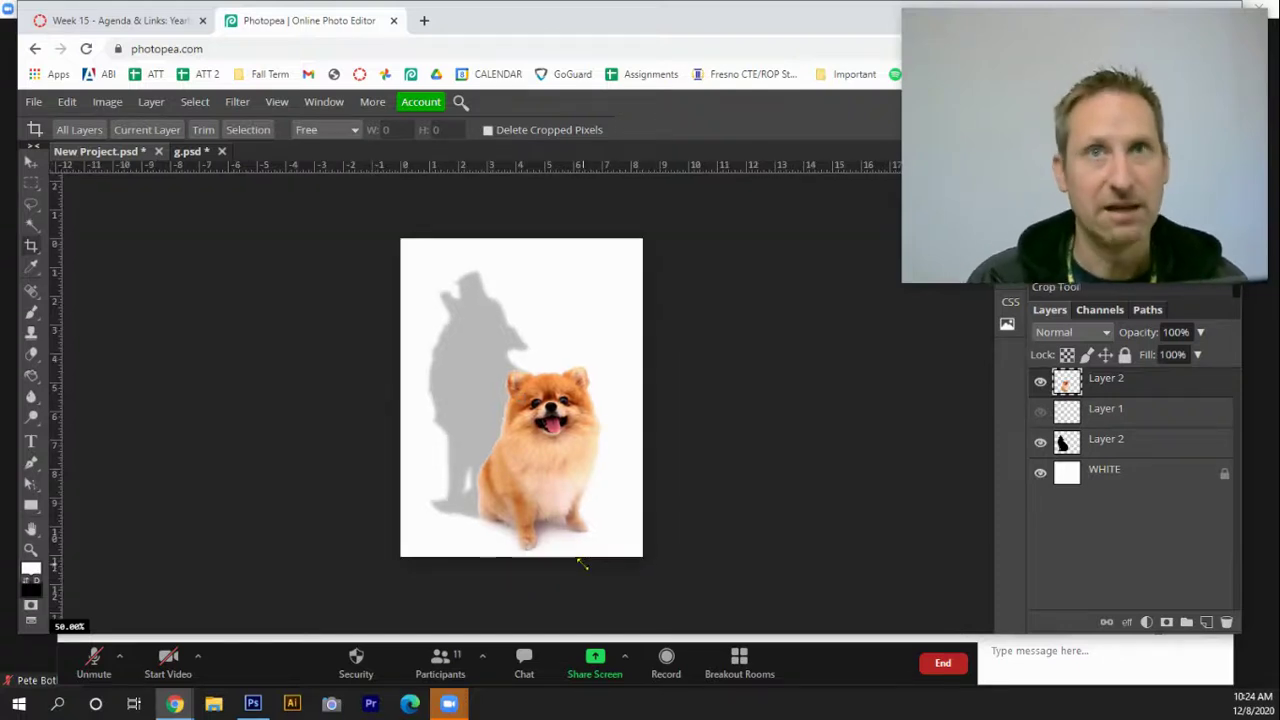